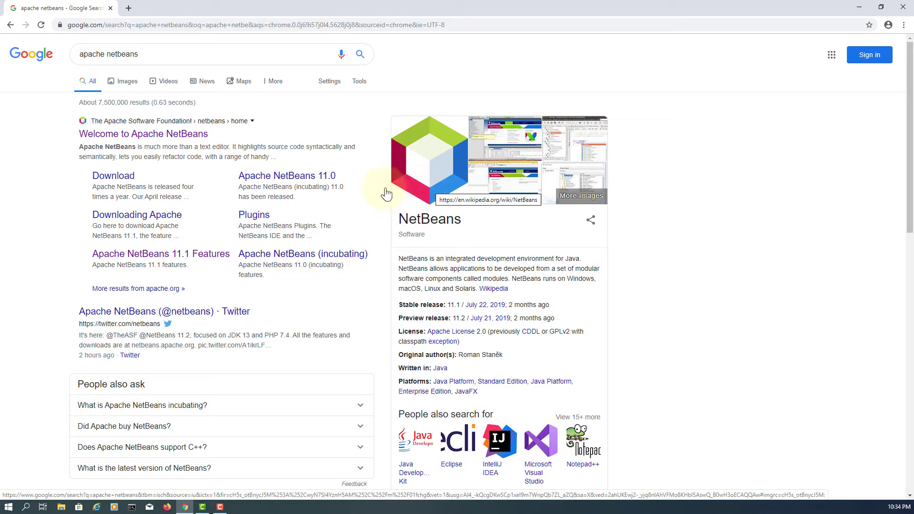
# - Download Apache-NetBeans-11.2-bin-windows-x64.exe from the suggested mirror on the Apache NetBeans site and close the browser
pyautogui.click(148, 138)
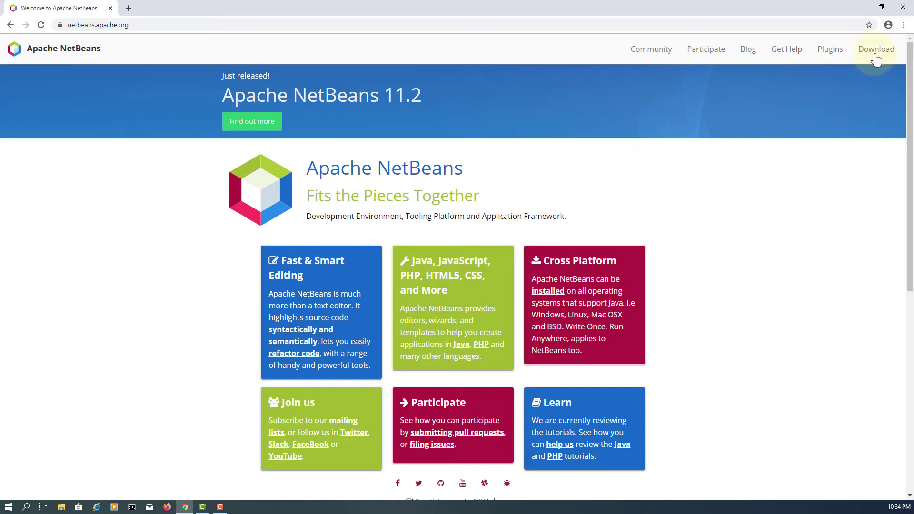
pyautogui.click(256, 125)
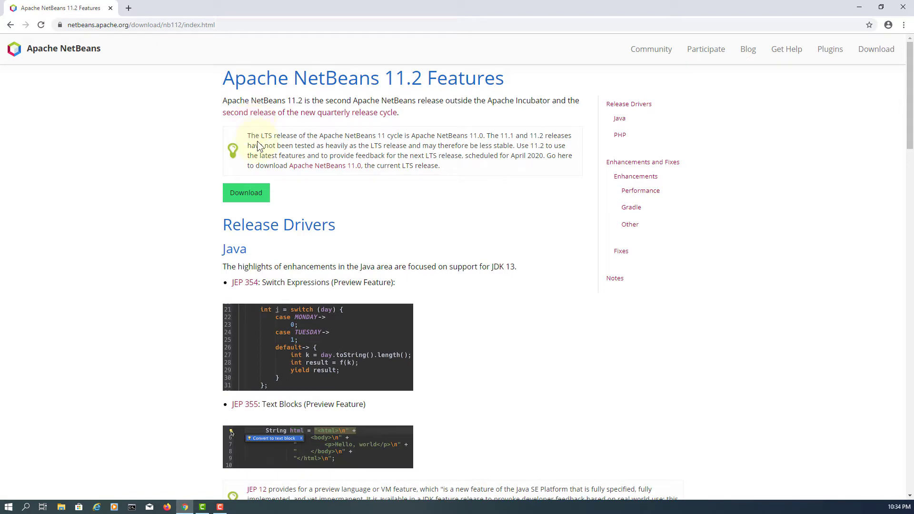
pyautogui.click(252, 195)
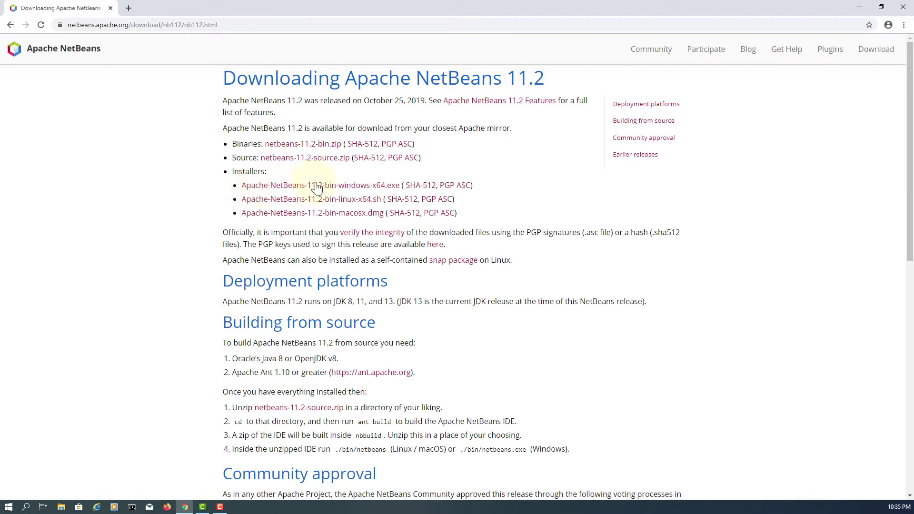
pyautogui.click(373, 192)
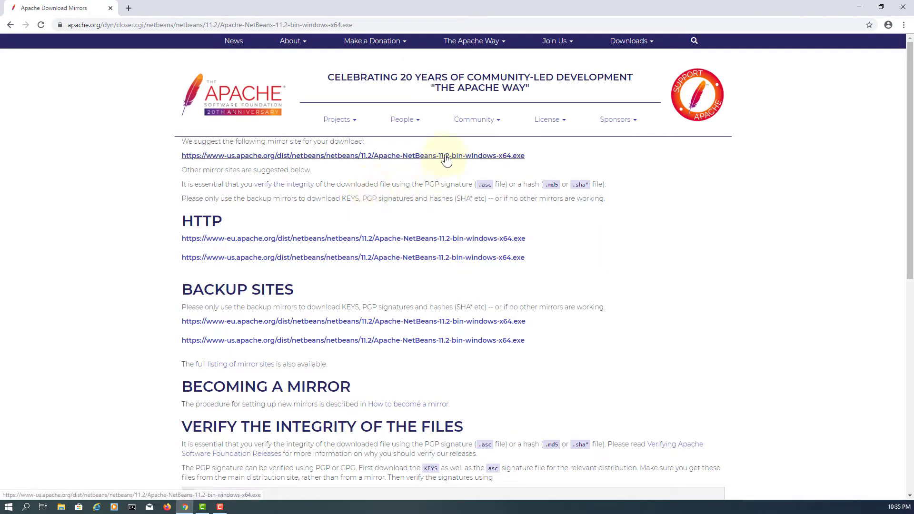
pyautogui.click(491, 157)
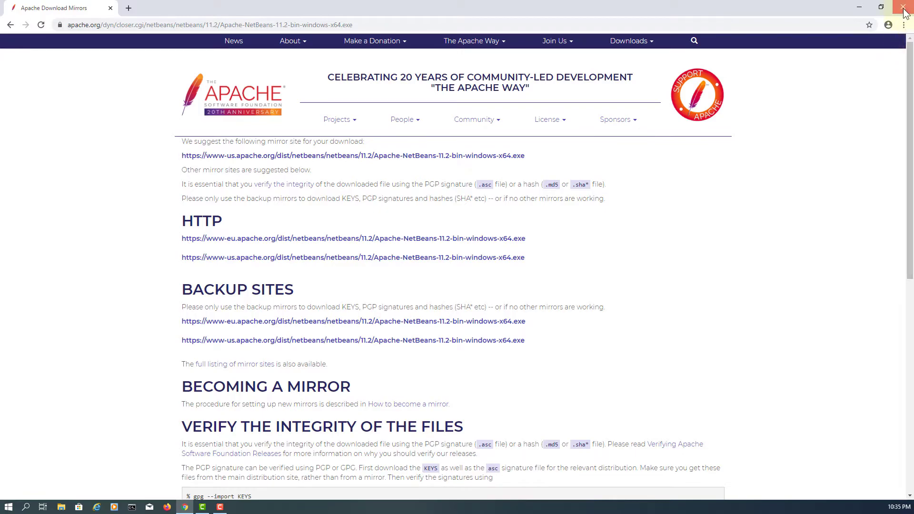
pyautogui.click(905, 10)
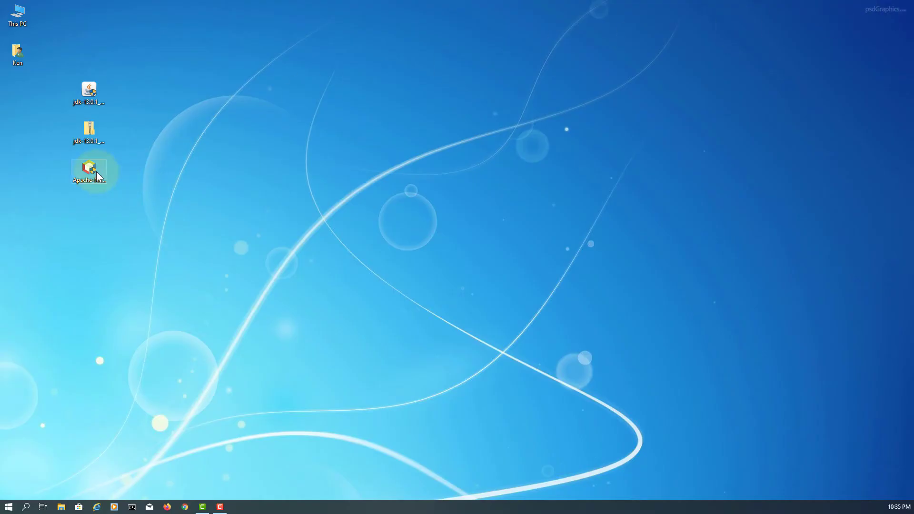
# - Launch the downloaded NetBeans installer, keep the default packs and accept the license agreement
pyautogui.doubleClick(102, 193)
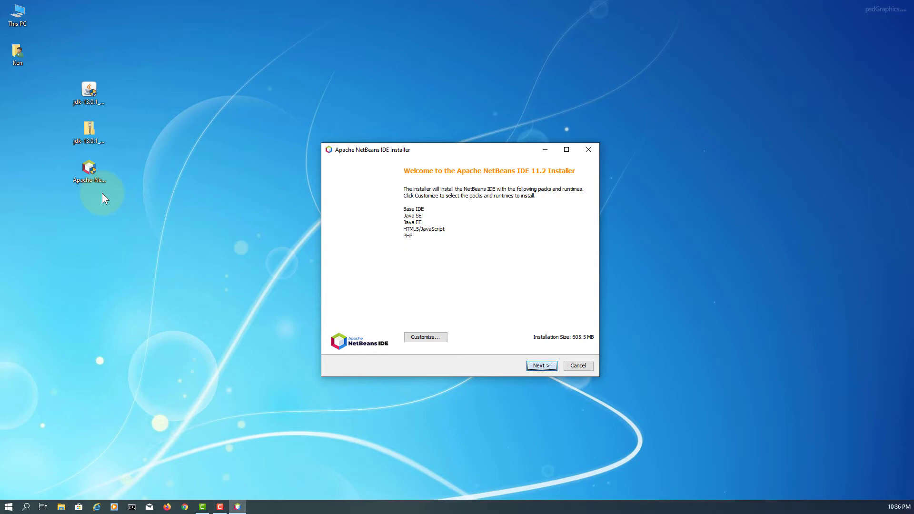
pyautogui.press('Return')
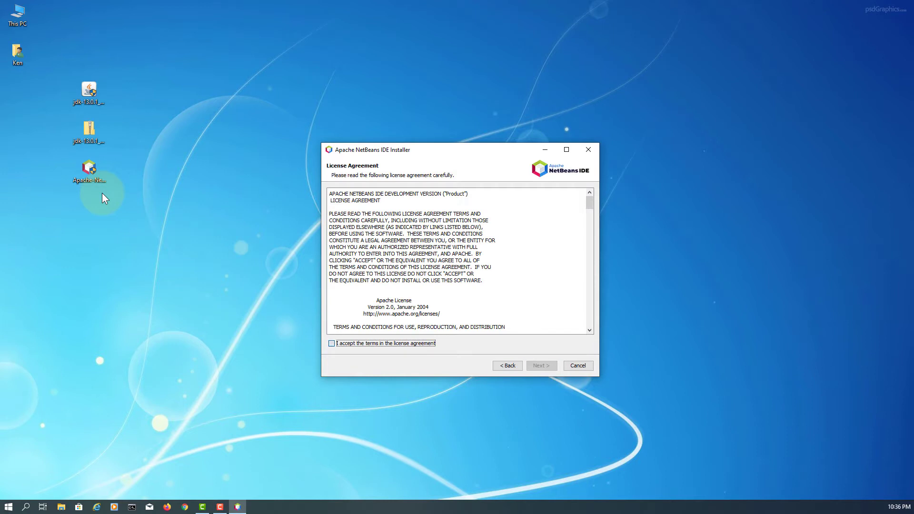
pyautogui.press('space')
pyautogui.press('Return')
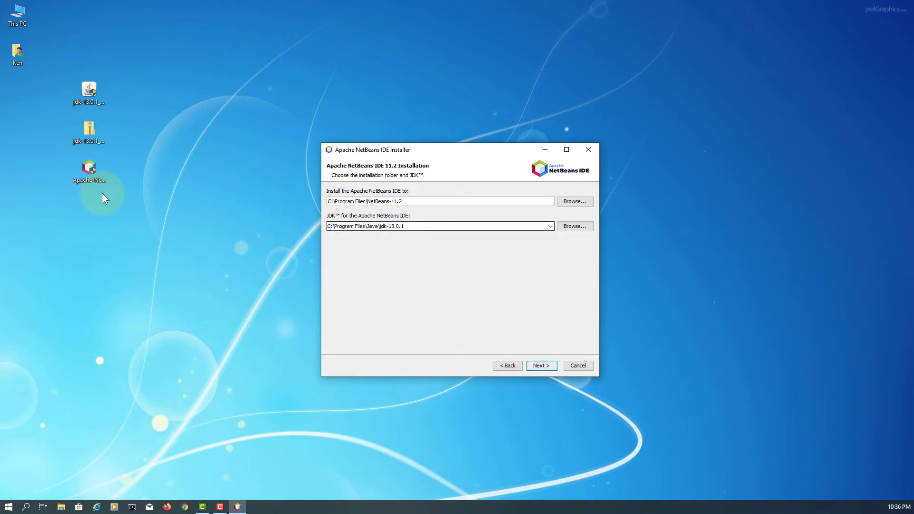
# - Install to C:\Program Files\NetBeans-11.2 using the JDK in C:\Program Files\Java\jdk-13.0.1, keeping the update check enabled
pyautogui.moveTo(403, 202); pyautogui.dragTo(327, 201)
pyautogui.moveTo(404, 226); pyautogui.dragTo(380, 227)
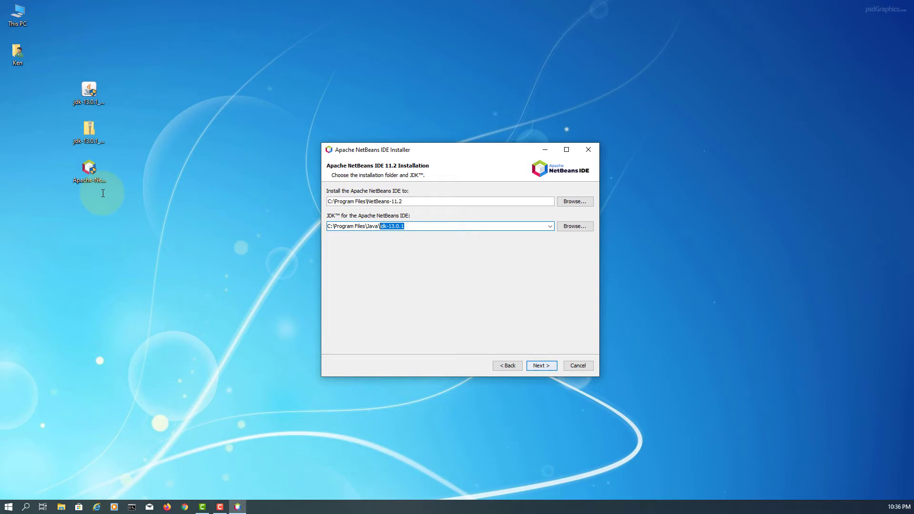
pyautogui.press('Return')
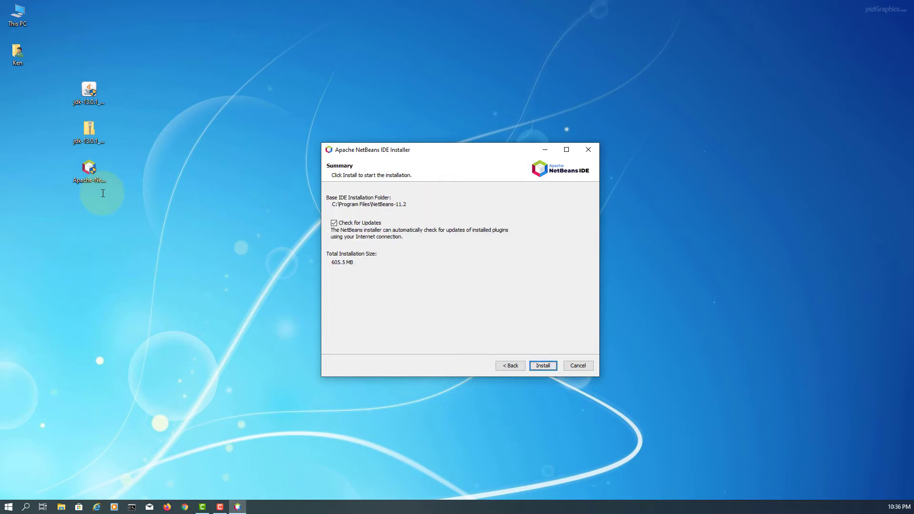
pyautogui.press('Return')
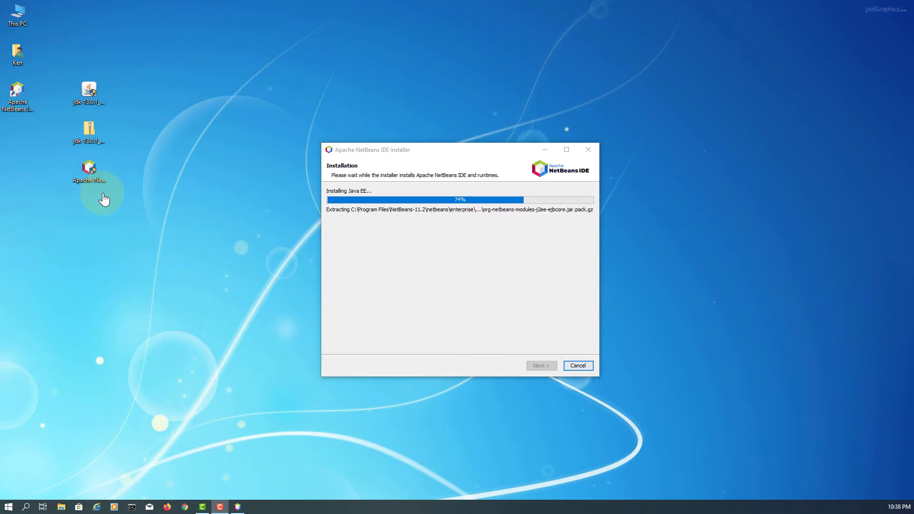
# - Wait for the NetBeans installation to complete and finish the setup wizard
pyautogui.click(523, 329)
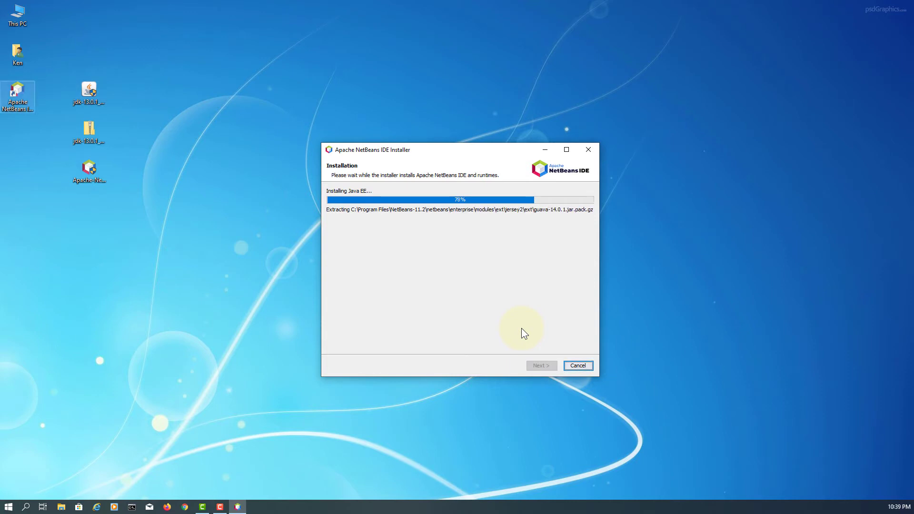
pyautogui.click(19, 99)
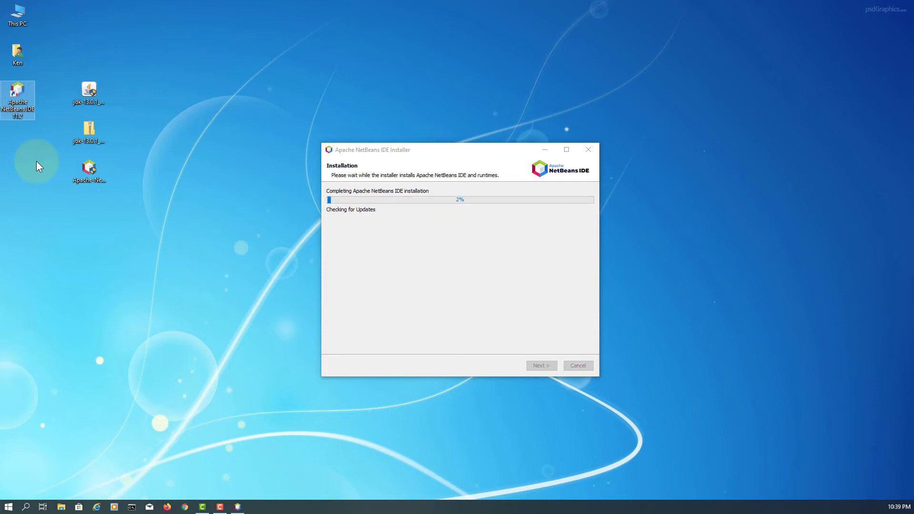
pyautogui.click(470, 267)
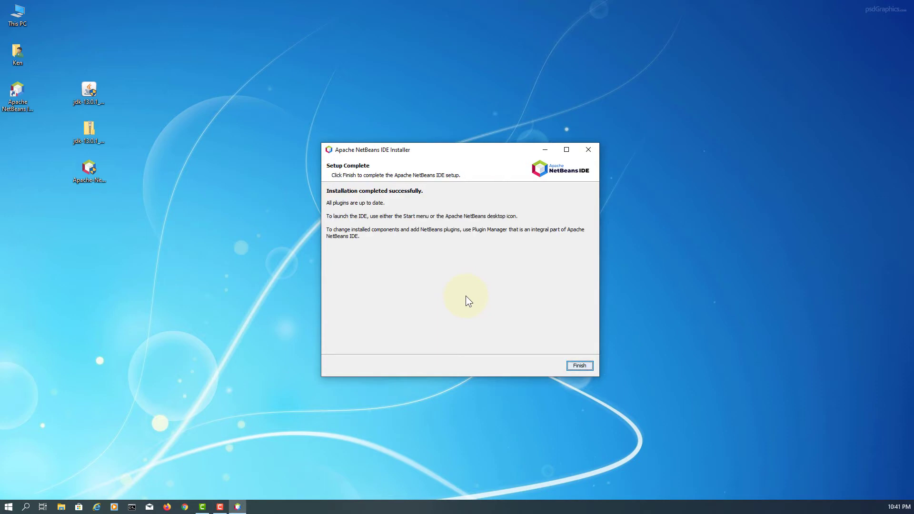
pyautogui.press('Return')
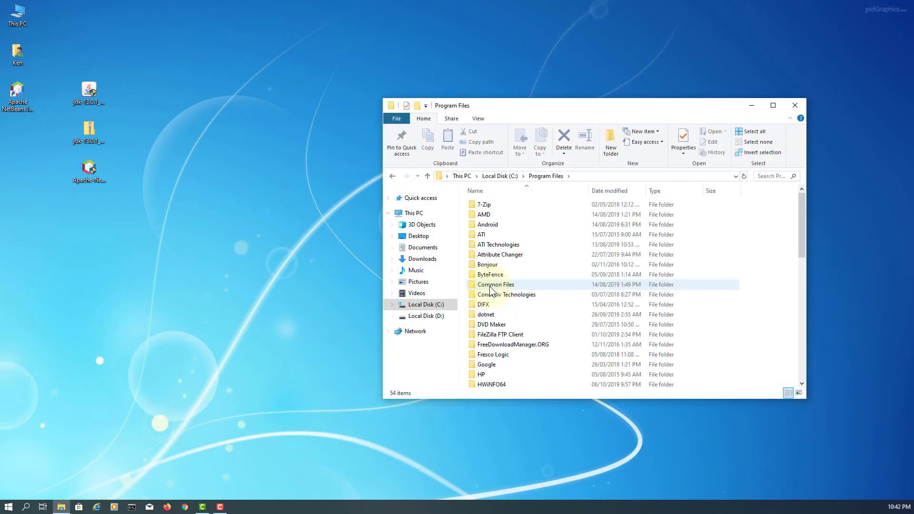
# - In File Explorer, browse from Program Files to Java\jdk-13.0.1\bin and select javac.exe
pyautogui.scroll(-7, 561, 227)
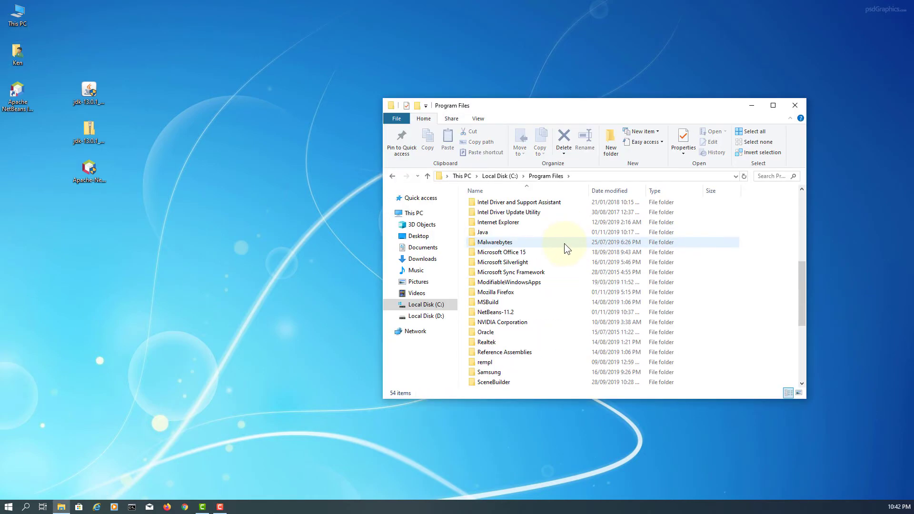
pyautogui.doubleClick(480, 233)
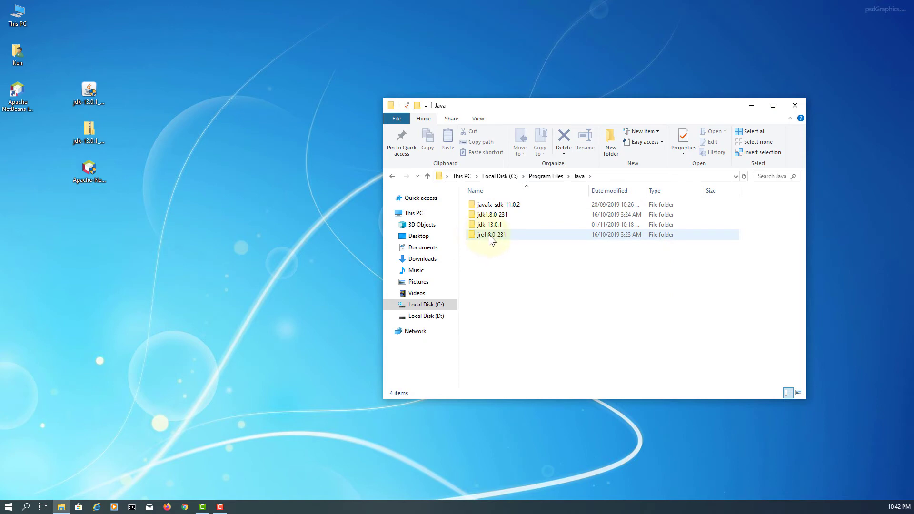
pyautogui.doubleClick(491, 225)
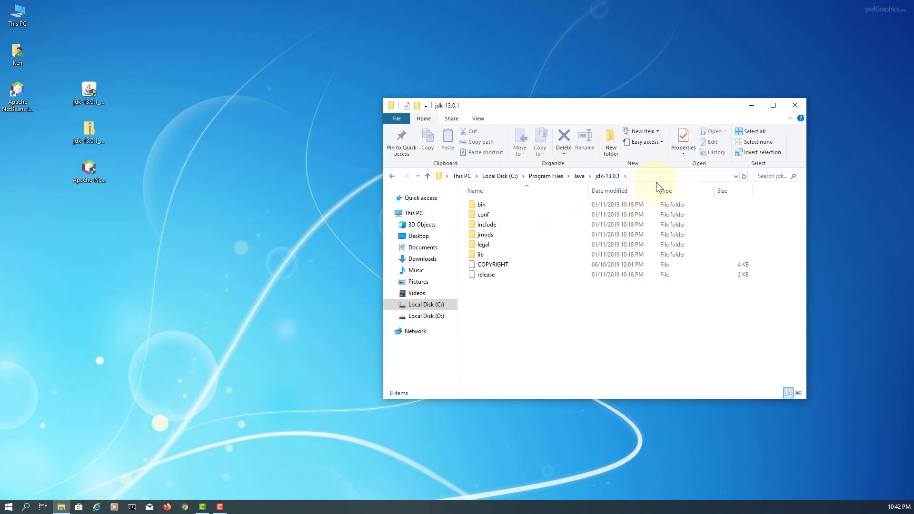
pyautogui.doubleClick(496, 204)
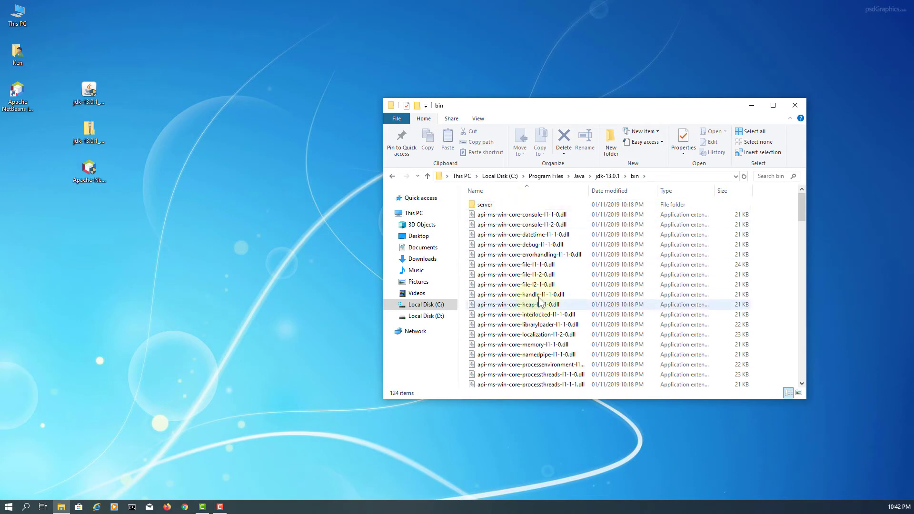
pyautogui.scroll(-15, 580, 281)
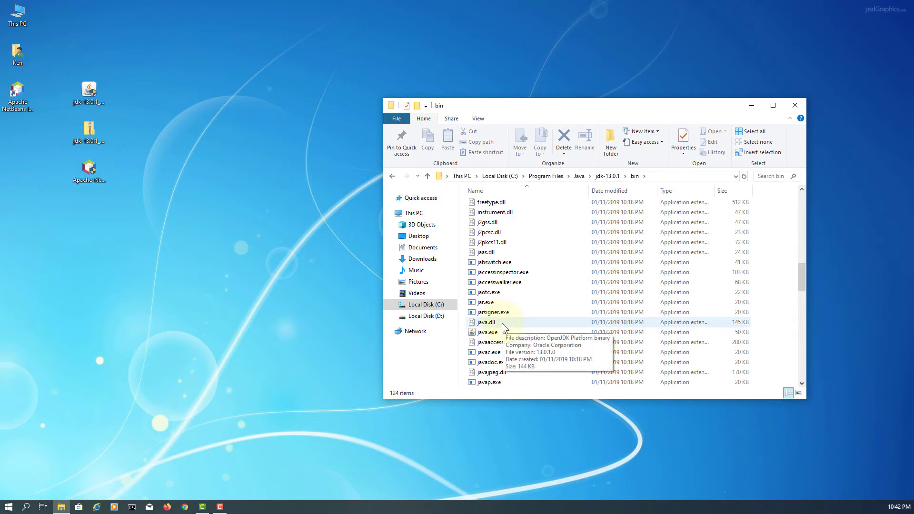
pyautogui.click(490, 352)
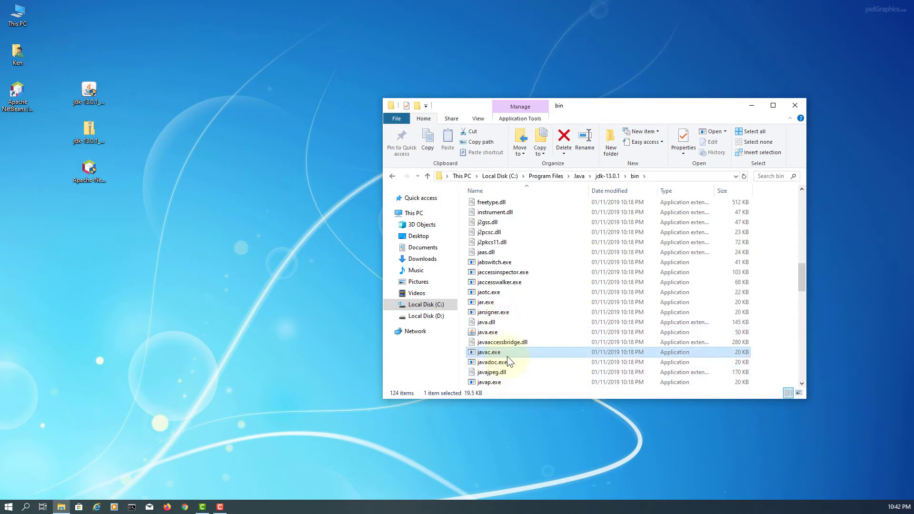
# - Copy the full path of the JDK's bin folder, C:\Program Files\Java\jdk-13.0.1\bin
pyautogui.click(690, 175)
pyautogui.rightClick(690, 175)
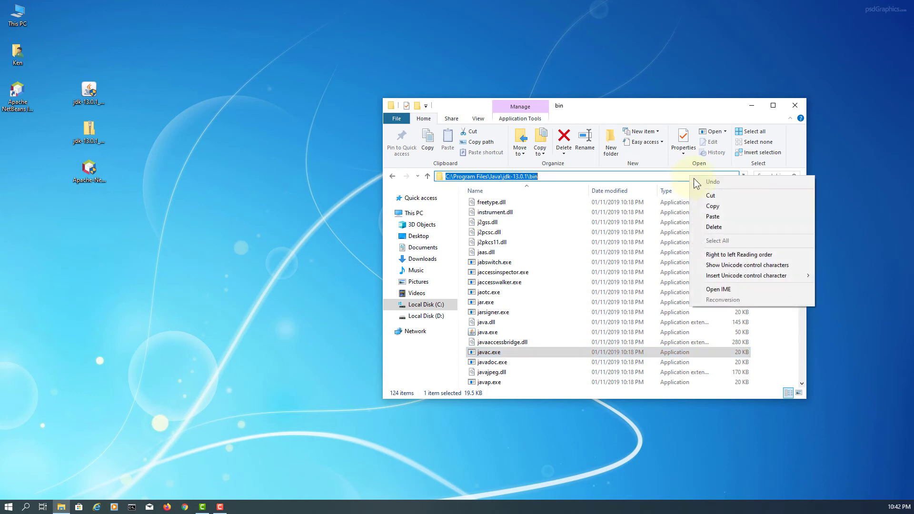
pyautogui.click(721, 206)
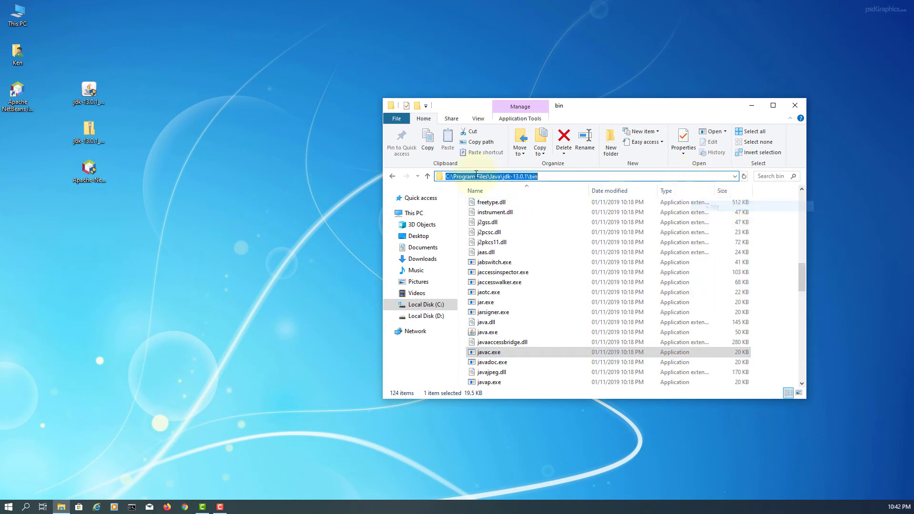
# - Return to Program Files, open NetBeans-11.2\netbeans\etc and select the netbeans.conf file
pyautogui.click(430, 176)
pyautogui.click(427, 176)
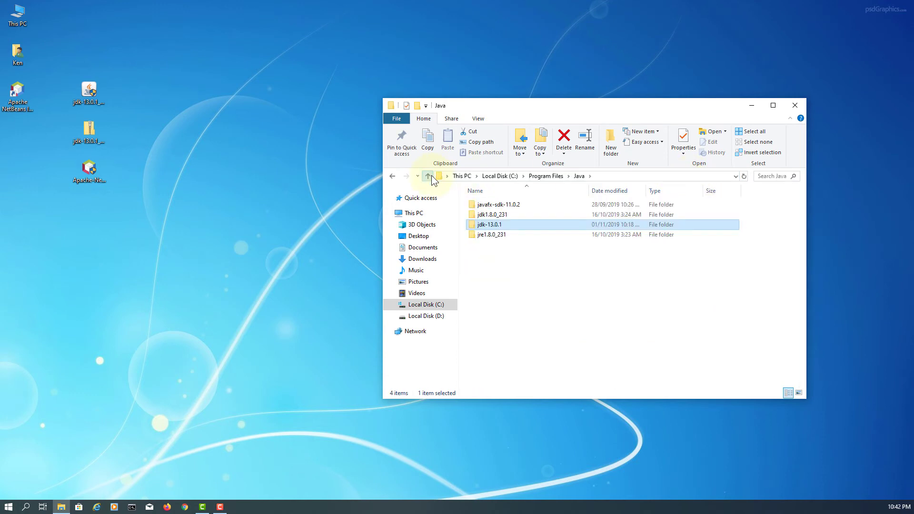
pyautogui.click(428, 177)
pyautogui.scroll(5, 508, 229)
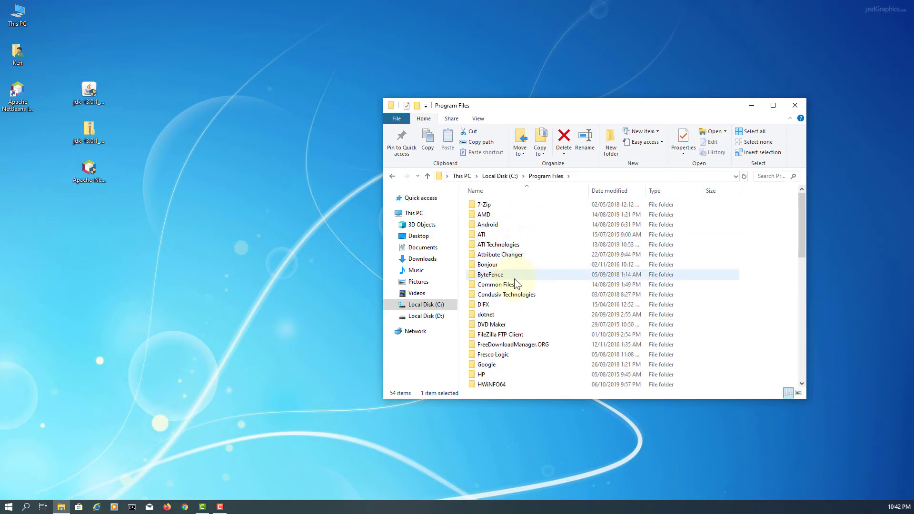
pyautogui.scroll(-7, 532, 277)
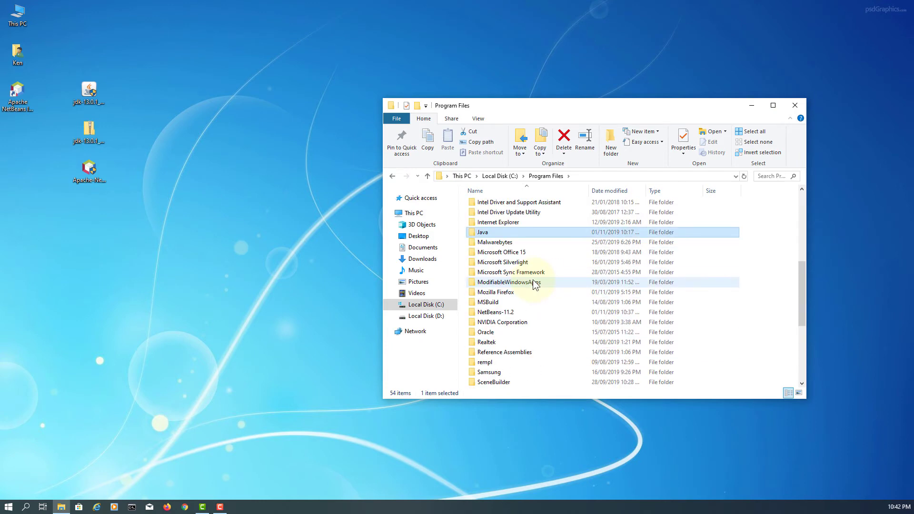
pyautogui.click(505, 314)
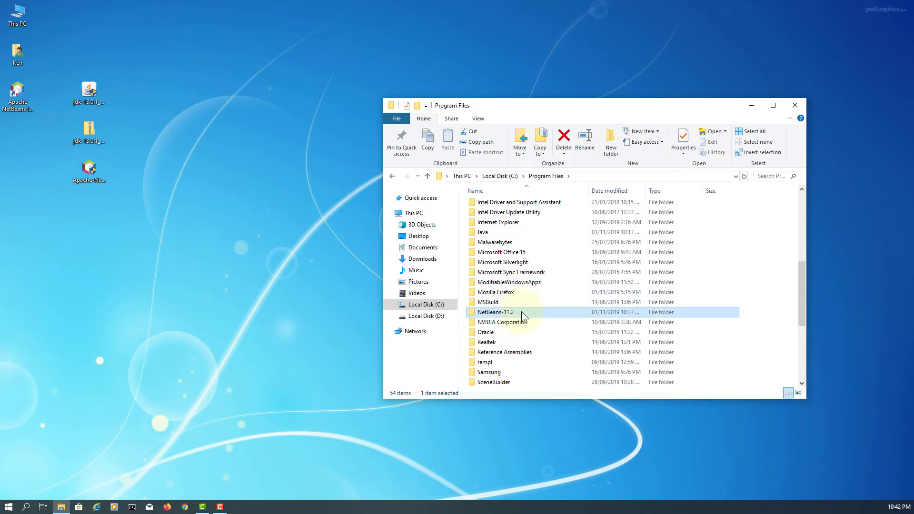
pyautogui.doubleClick(521, 311)
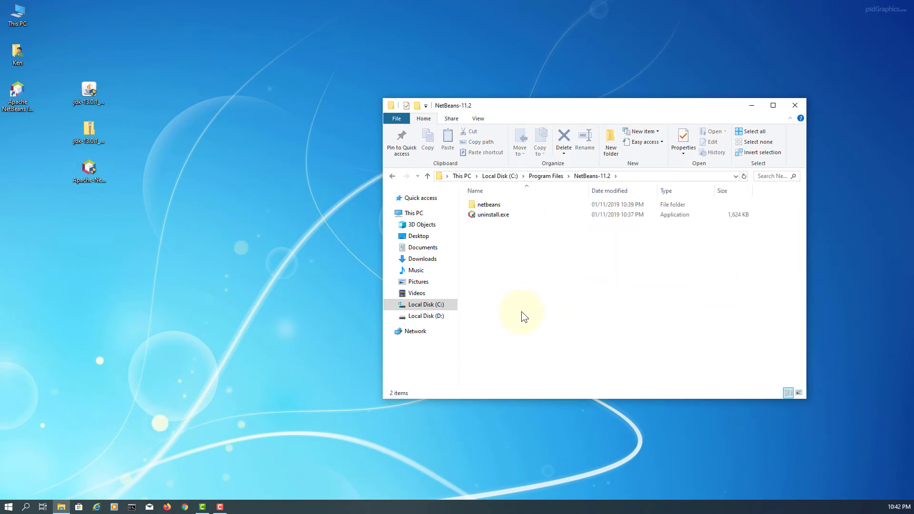
pyautogui.doubleClick(494, 207)
pyautogui.click(484, 245)
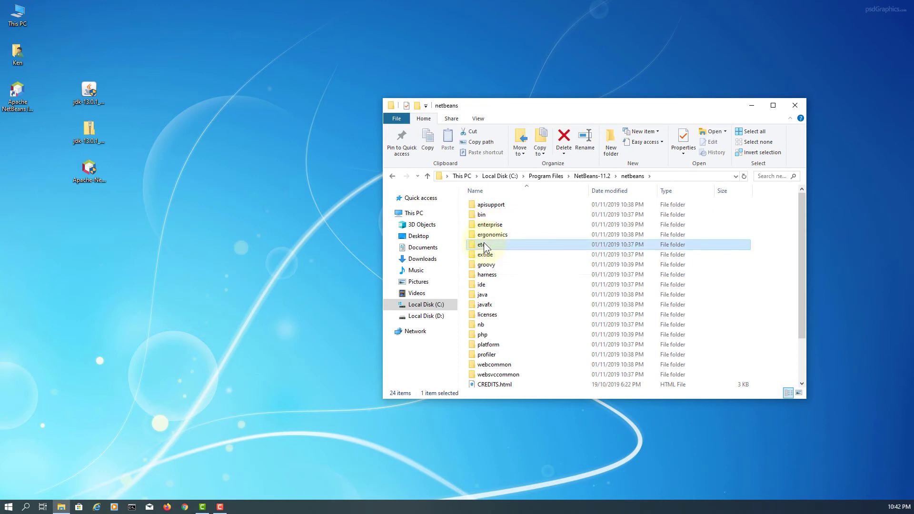
pyautogui.doubleClick(485, 244)
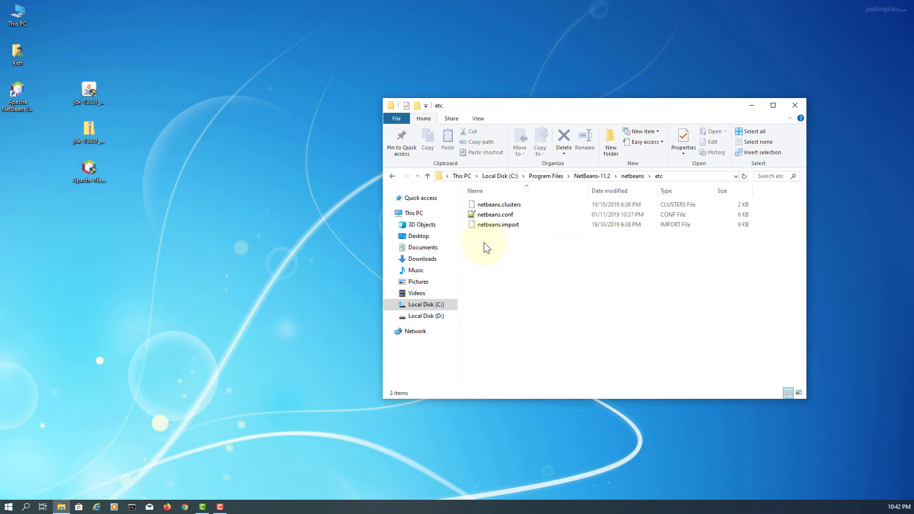
pyautogui.click(491, 216)
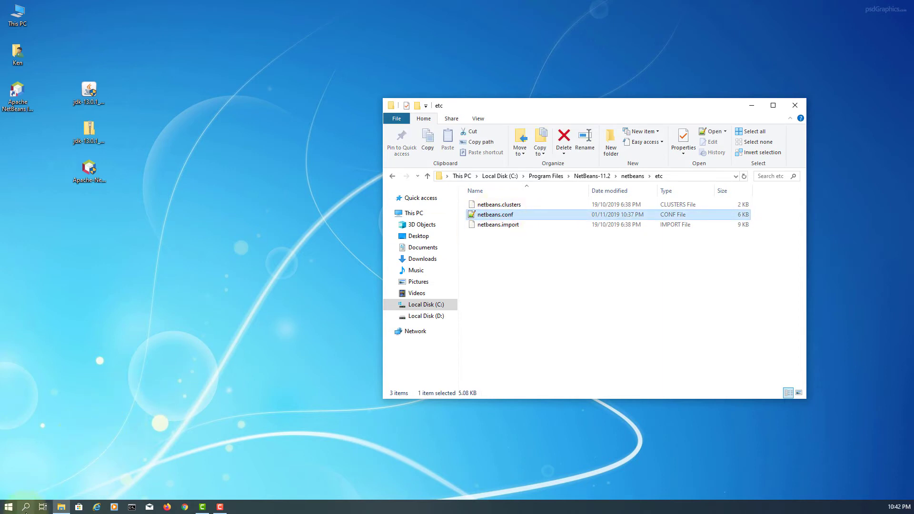
# - Launch Notepad++ as administrator and arrange its window and the File Explorer window so both are visible
pyautogui.click(27, 508)
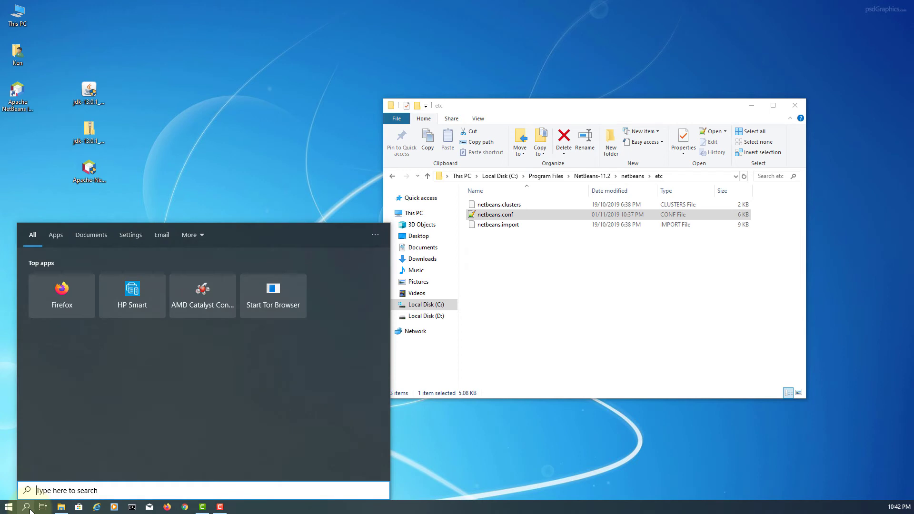
pyautogui.write('notep')
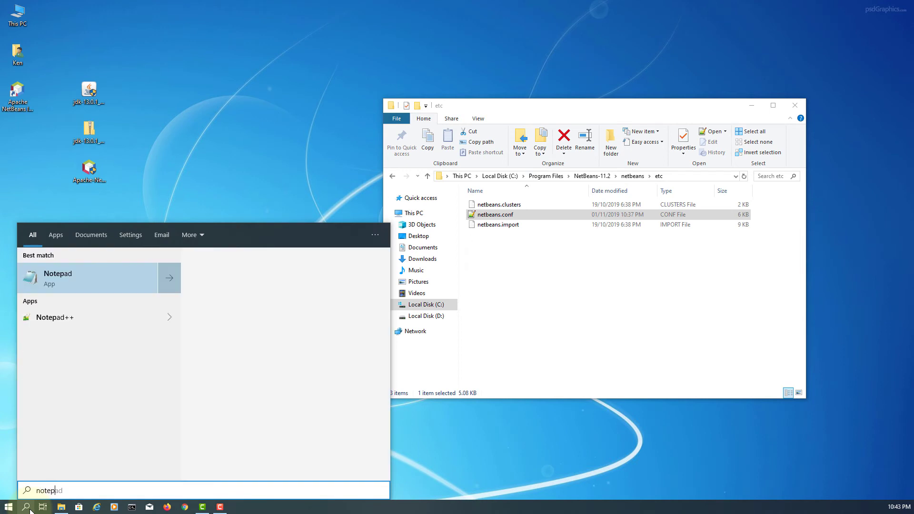
pyautogui.rightClick(82, 319)
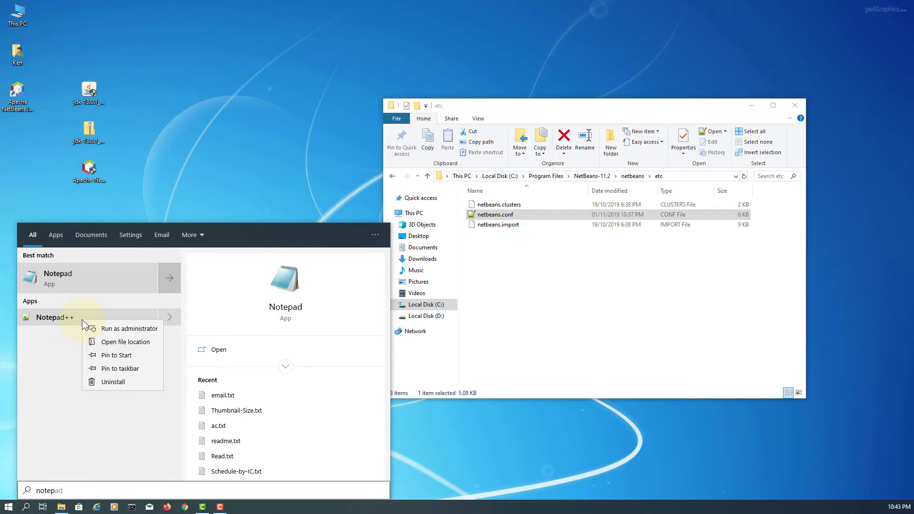
pyautogui.click(145, 331)
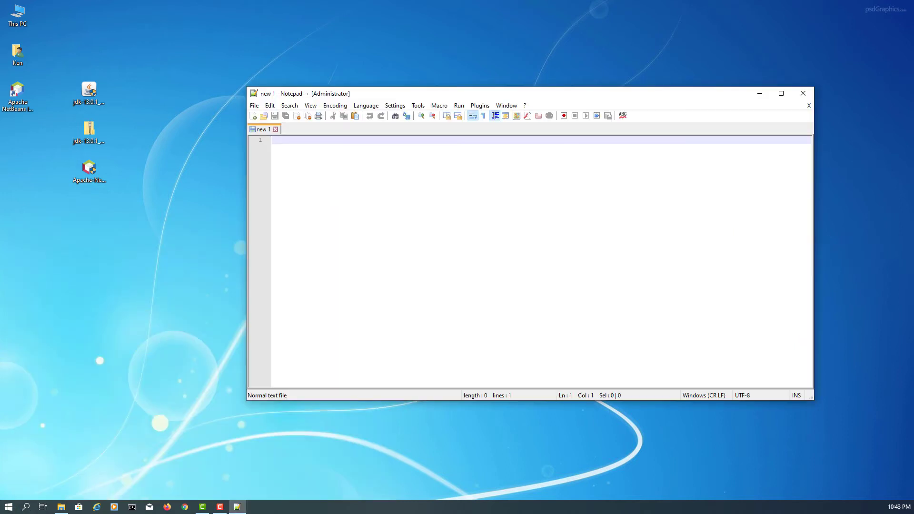
pyautogui.moveTo(476, 94); pyautogui.dragTo(535, 159)
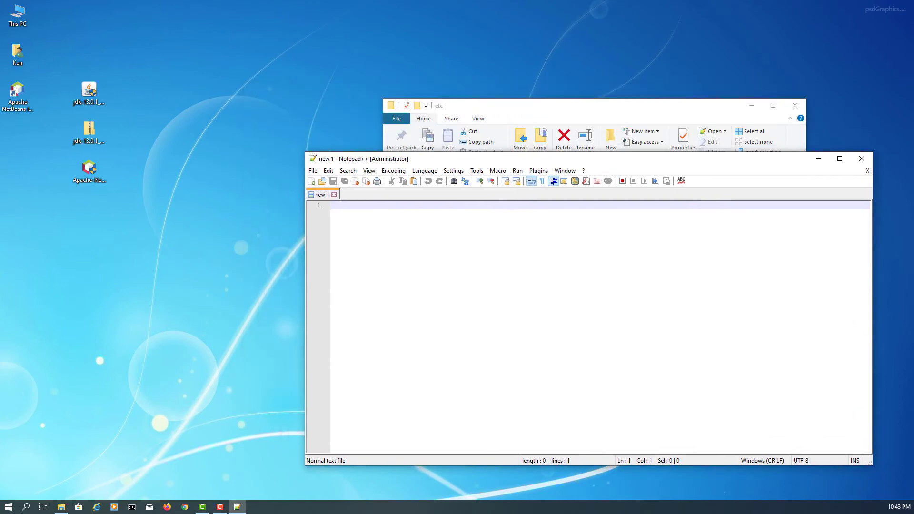
pyautogui.moveTo(443, 106); pyautogui.dragTo(144, 38)
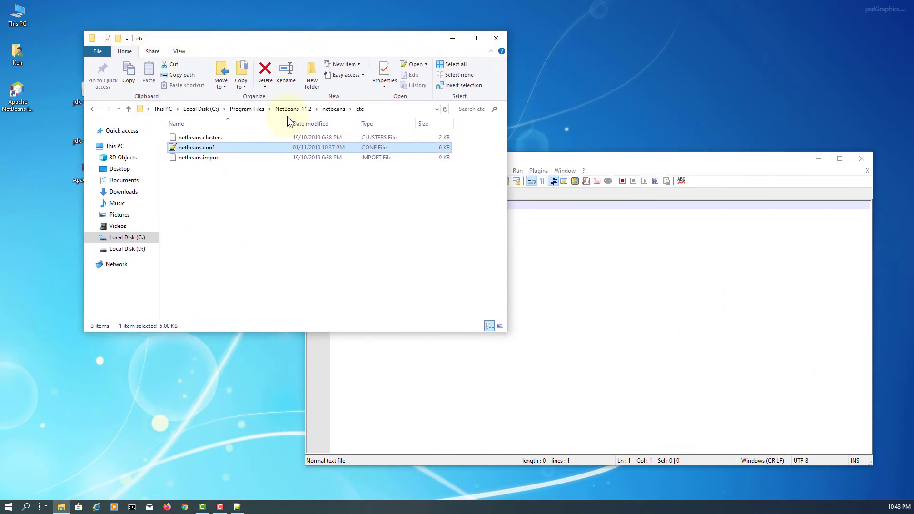
pyautogui.click(555, 253)
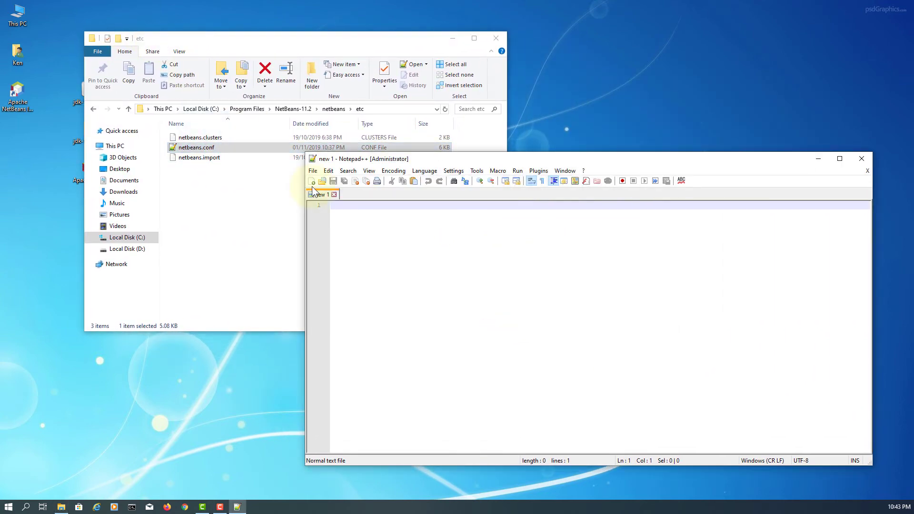
# - Start opening a file in Notepad++ and browse from Local Disk (C:) to Program Files\NetBeans-11.2
pyautogui.hotkey('ctrl', 'o')
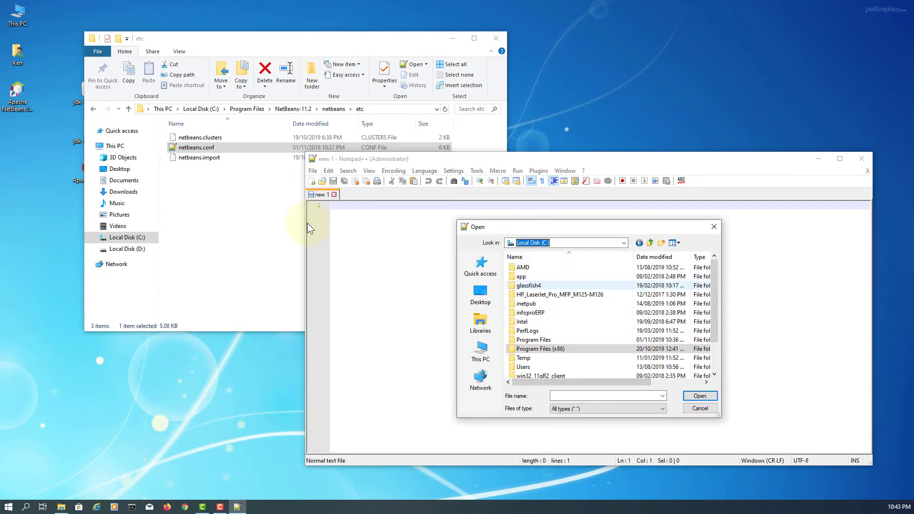
pyautogui.press('Up')
pyautogui.press('Return')
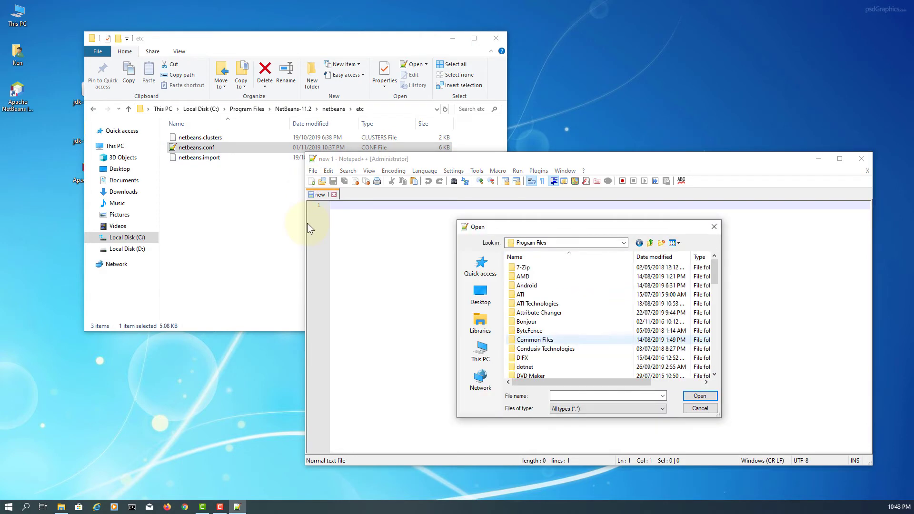
pyautogui.press('Down')
pyautogui.press('Down')
pyautogui.press('Down')
pyautogui.press('Down')
pyautogui.press('Down')
pyautogui.press('Down')
pyautogui.press('Down')
pyautogui.press('Down')
pyautogui.press('Down')
pyautogui.press('Down')
pyautogui.press('Down')
pyautogui.press('Down')
pyautogui.press('Down')
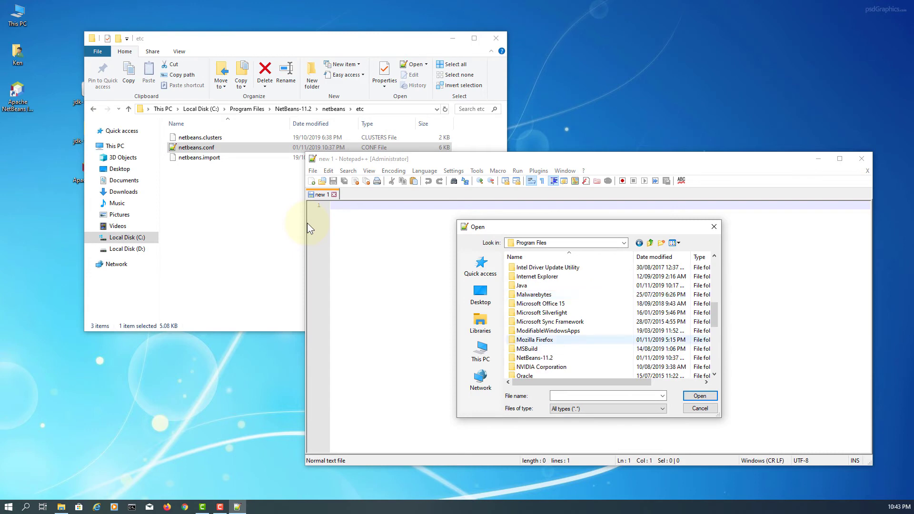
pyautogui.press('Up')
pyautogui.press('Return')
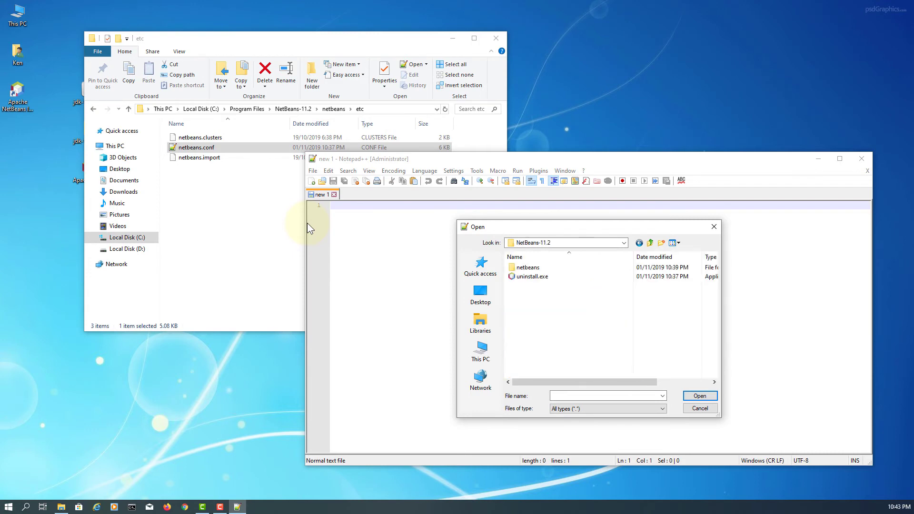
# - Go into the netbeans\etc subfolder and open netbeans.conf for editing
pyautogui.press('Down')
pyautogui.press('Return')
pyautogui.press('Down')
pyautogui.press('Down')
pyautogui.press('Down')
pyautogui.press('Down')
pyautogui.press('Down')
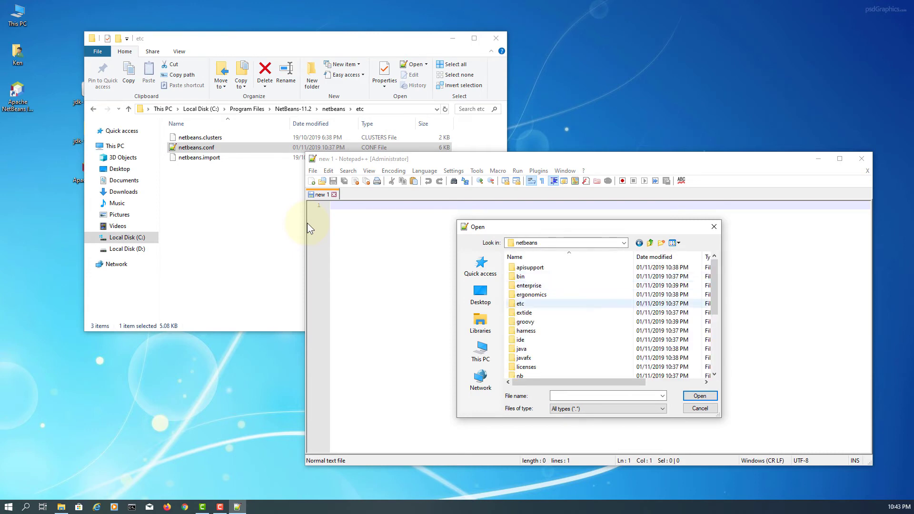
pyautogui.press('Return')
pyautogui.press('Down')
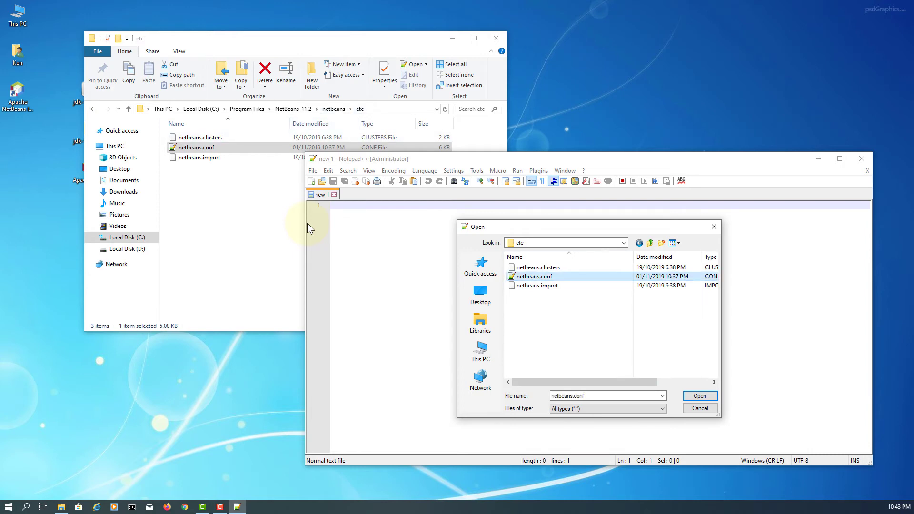
pyautogui.press('Return')
# - Examine the netbeans_jdkhome line near the end of netbeans.conf and highlight its JDK path
pyautogui.scroll(-12, 307, 223)
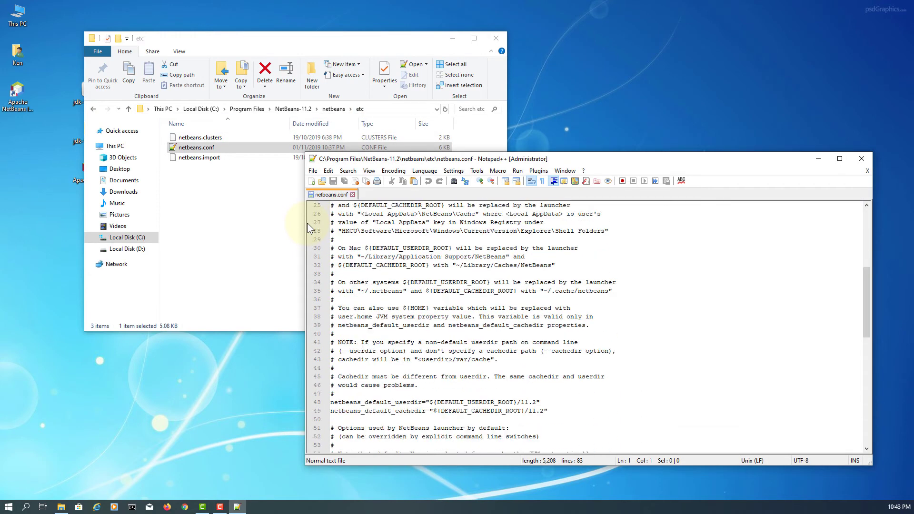
pyautogui.scroll(-10, 307, 223)
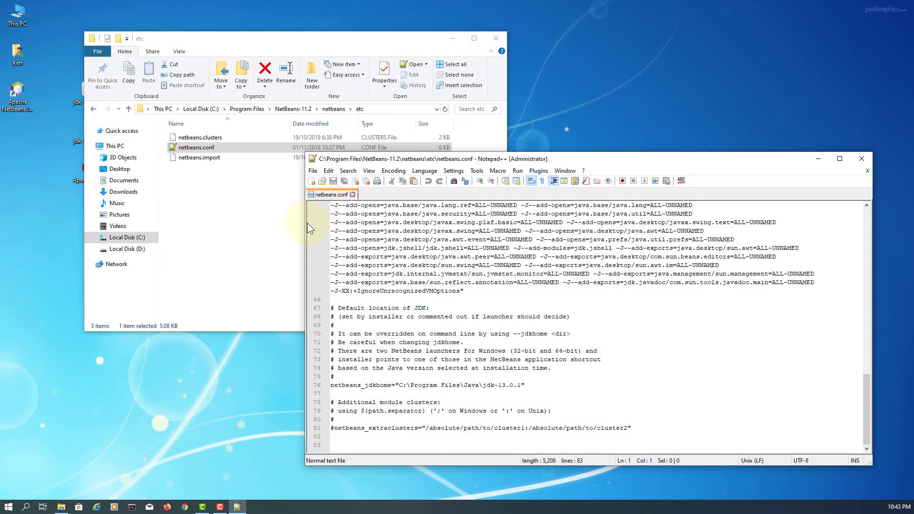
pyautogui.moveTo(522, 386)
pyautogui.mouseDown()
pyautogui.moveTo(388, 385)
pyautogui.moveTo(399, 386)
pyautogui.mouseUp()
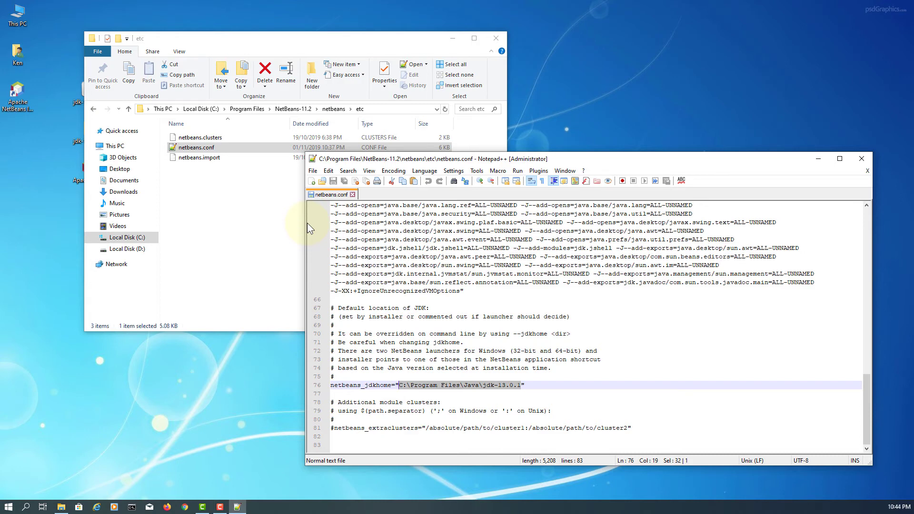
pyautogui.press('Home')
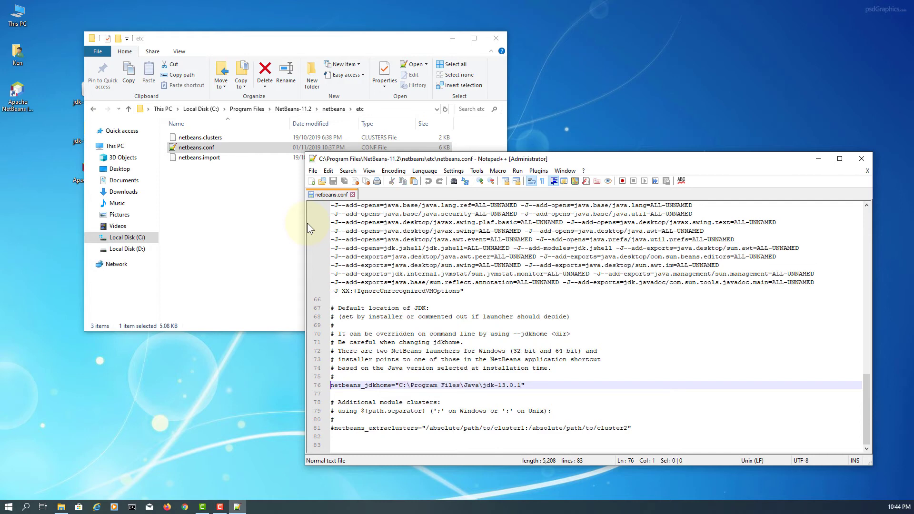
pyautogui.press('End')
pyautogui.hotkey('shift', 'Up')
pyautogui.hotkey('shift', 'Home')
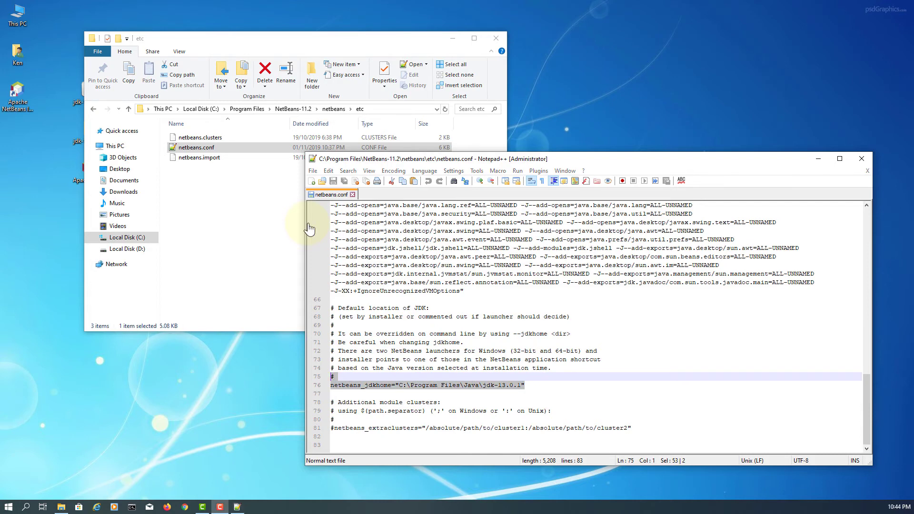
# - With Notepad++ and File Explorer closed, launch Apache NetBeans IDE from the desktop and import the settings of version 11.1
pyautogui.click(862, 160)
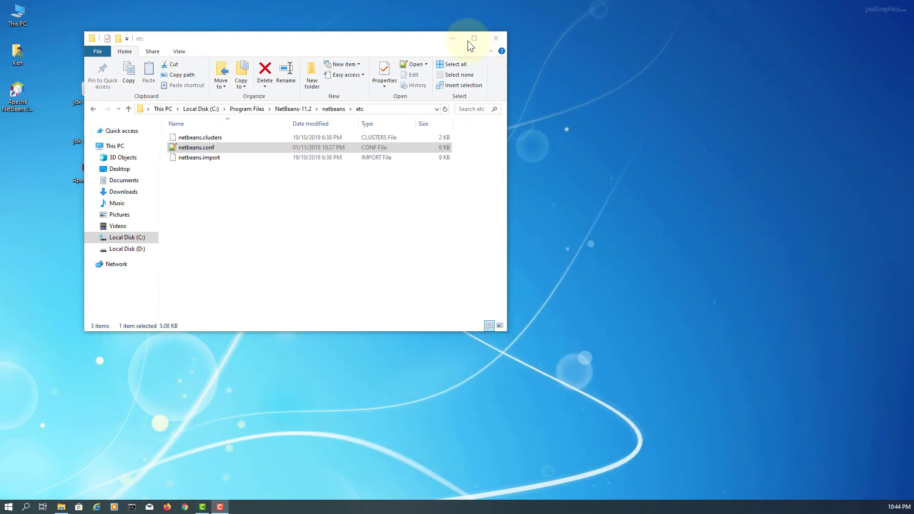
pyautogui.click(496, 38)
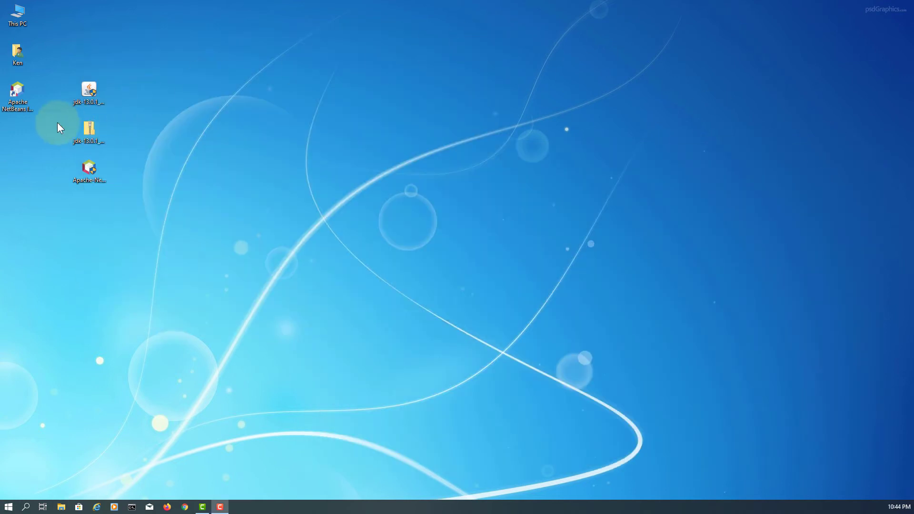
pyautogui.doubleClick(24, 104)
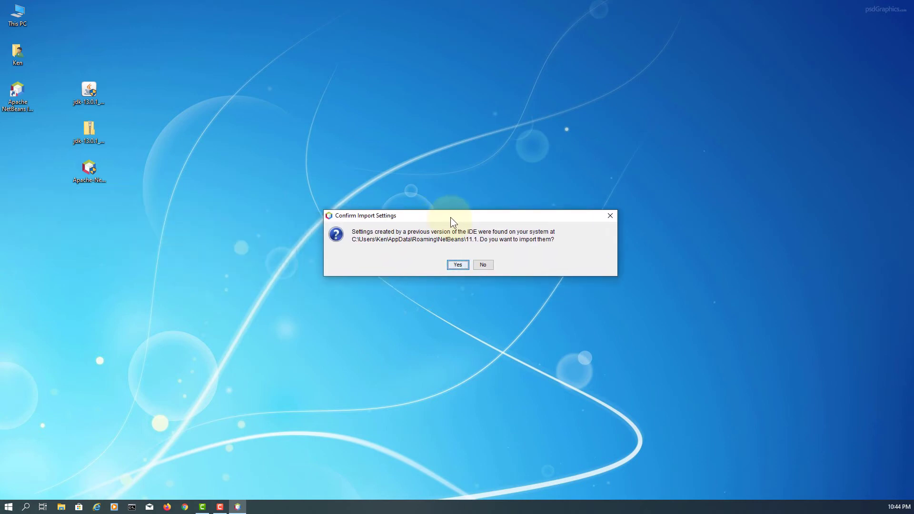
pyautogui.click(457, 266)
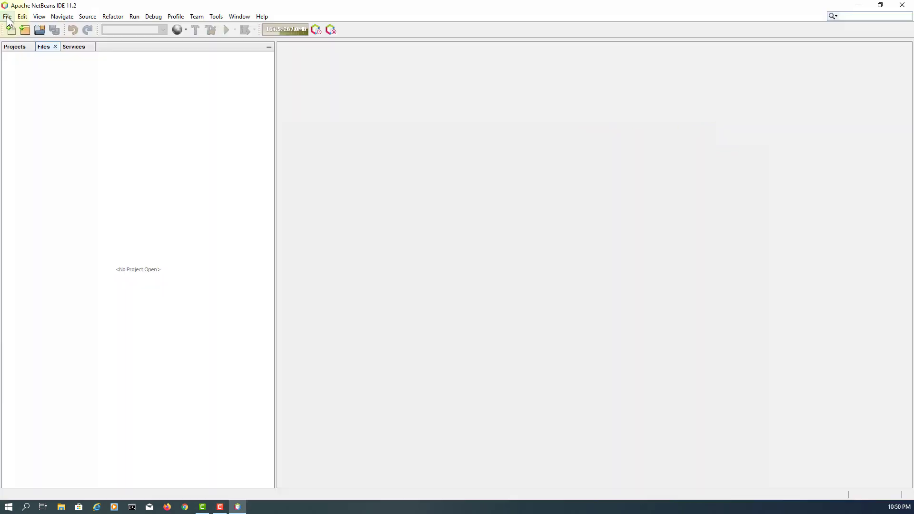
# - Create a new Java with Ant project of type Java Application, keeping the default name JavaApplication46 and the main class
pyautogui.click(7, 16)
pyautogui.click(29, 31)
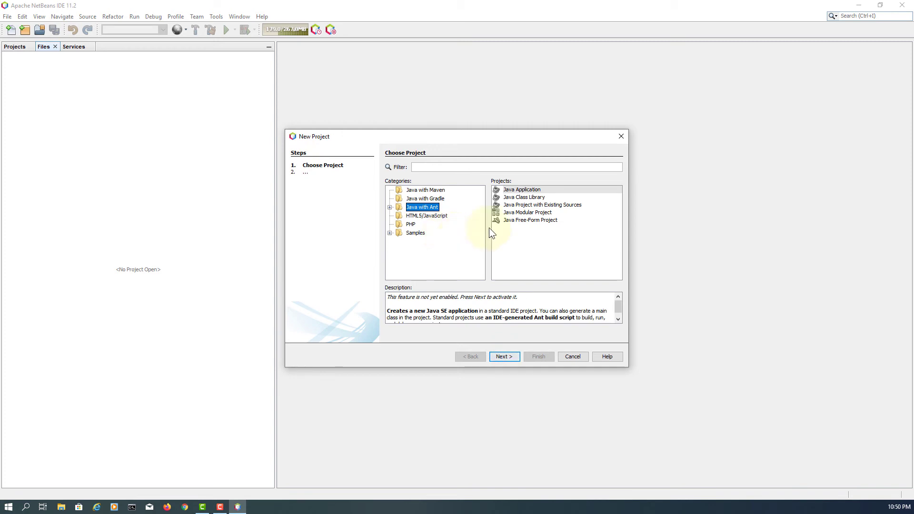
pyautogui.click(504, 356)
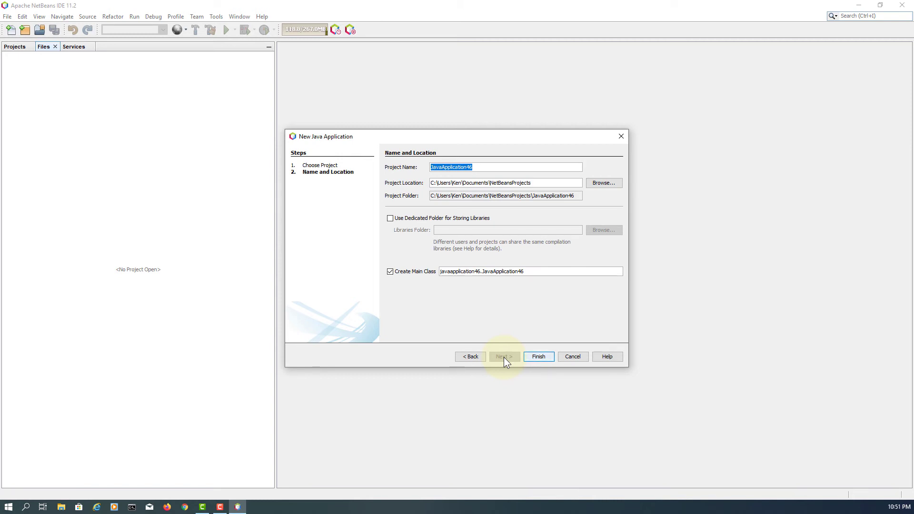
pyautogui.click(539, 359)
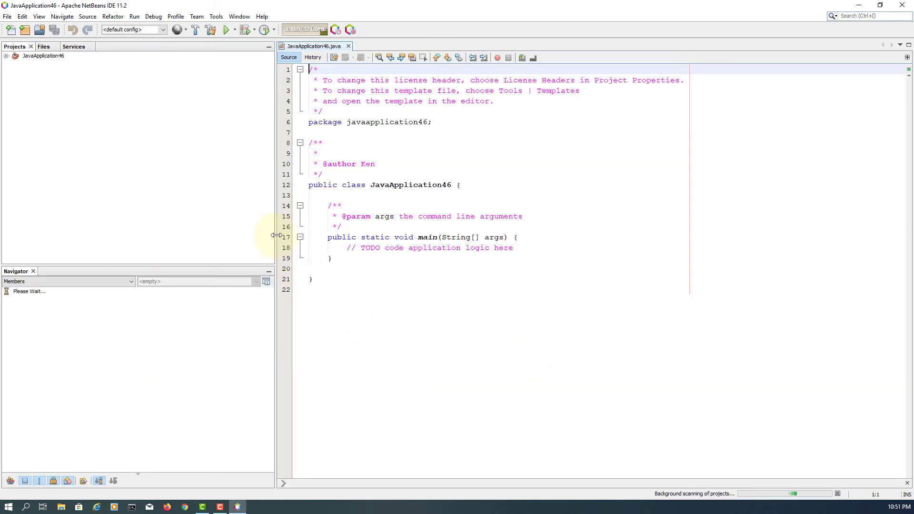
# - Narrow the project pane to widen the editor, and expand the JavaApplication46 tree down to JavaApplication46.java
pyautogui.moveTo(276, 235); pyautogui.dragTo(142, 235)
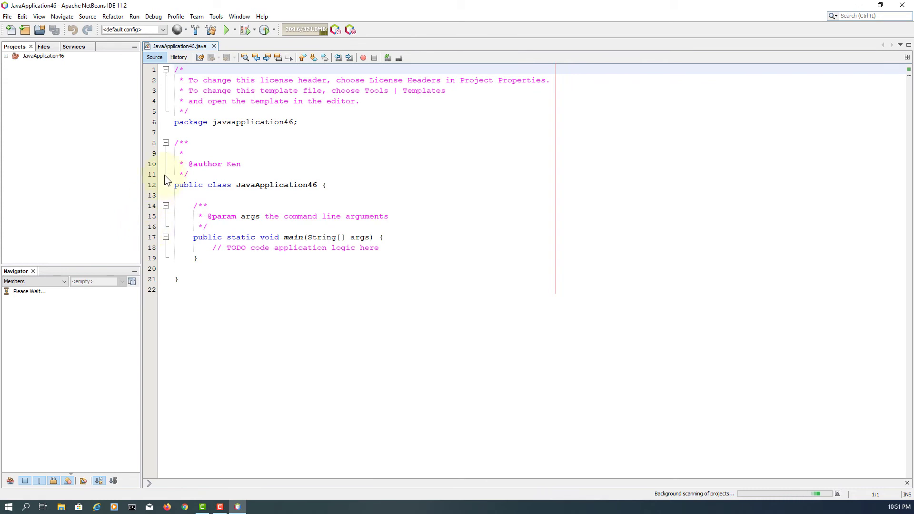
pyautogui.click(6, 56)
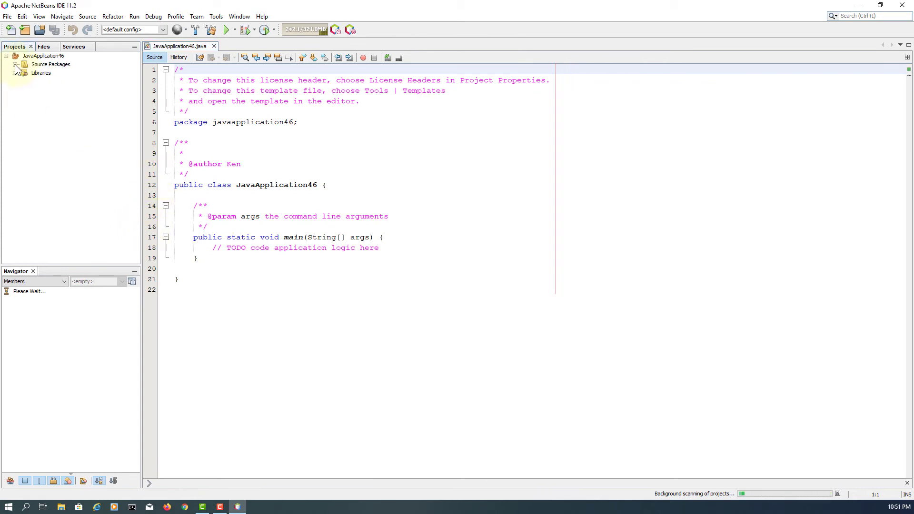
pyautogui.click(15, 64)
pyautogui.click(24, 73)
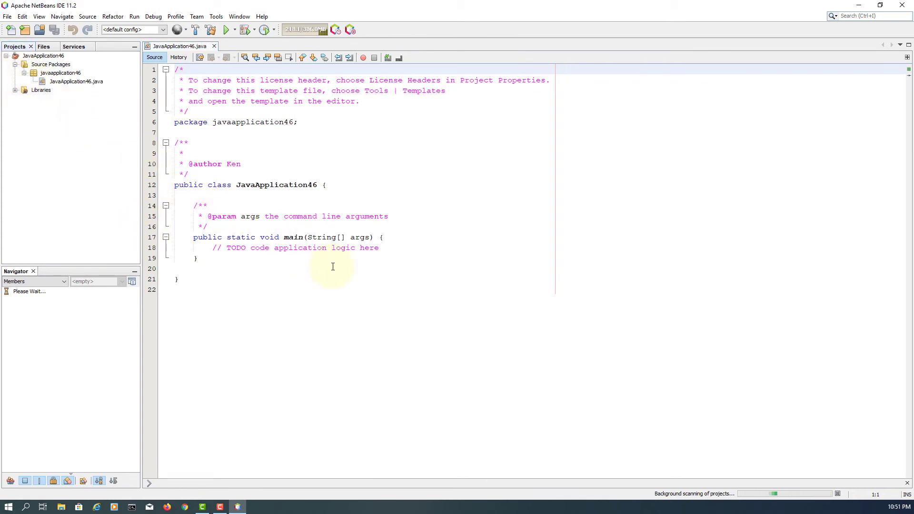
# - Below the TODO comment in the main method, add the statement System.out.println("Hello World!"); after a blank line
pyautogui.click(419, 252)
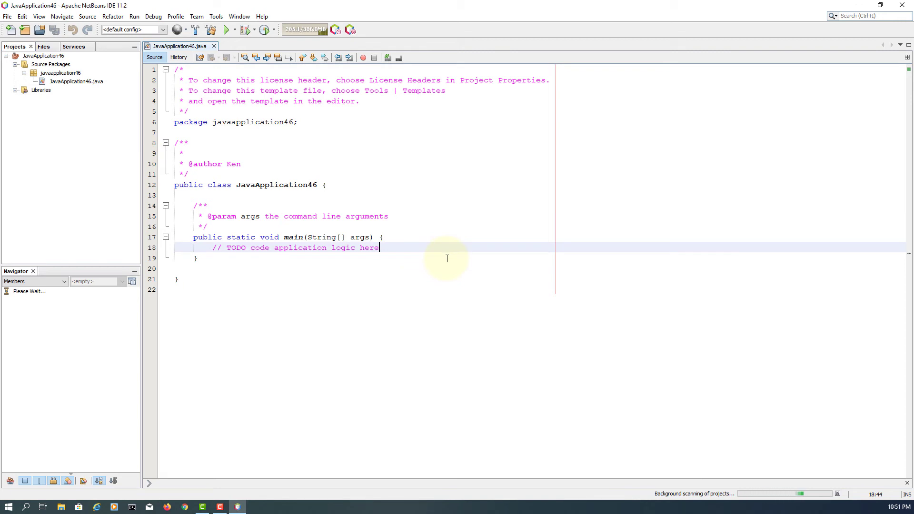
pyautogui.press('Return')
pyautogui.press('Return')
pyautogui.write('System')
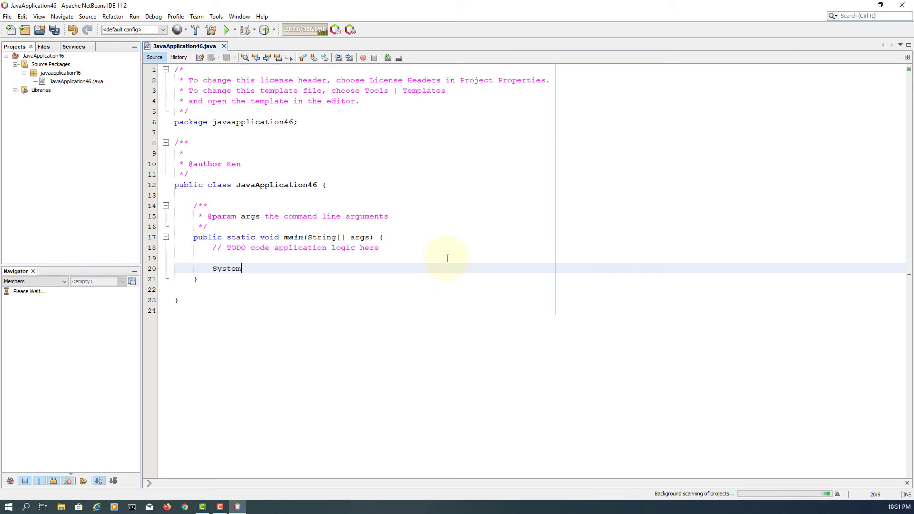
pyautogui.write('.out.println')
pyautogui.write('("Hell')
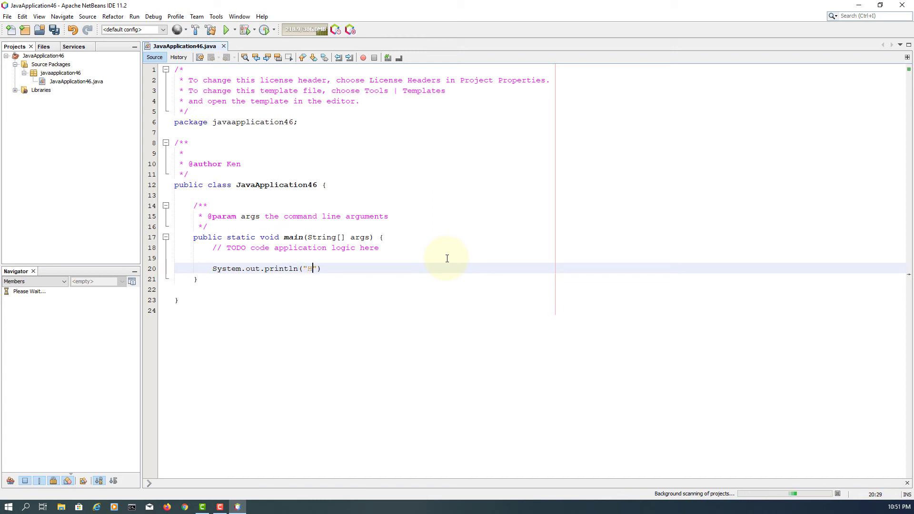
pyautogui.write('o World!");')
# - Compile JavaApplication46.java and run it
pyautogui.rightClick(95, 85)
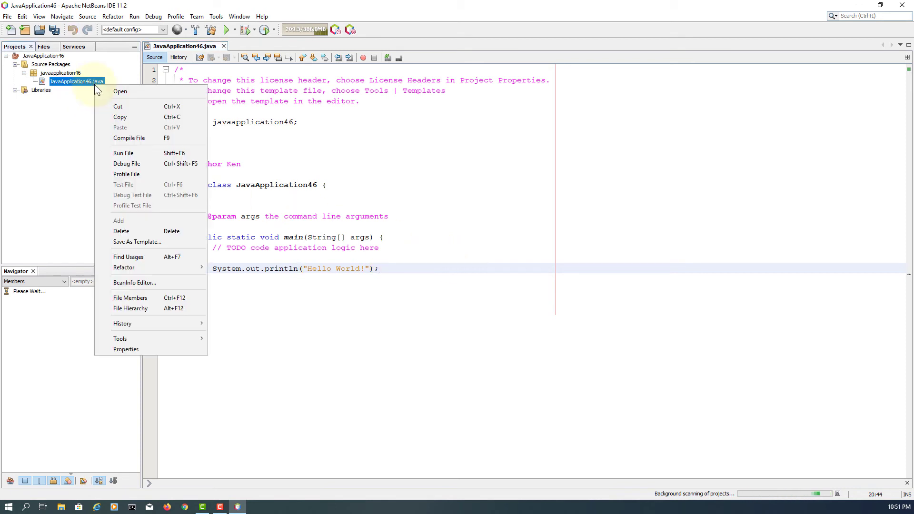
pyautogui.click(136, 135)
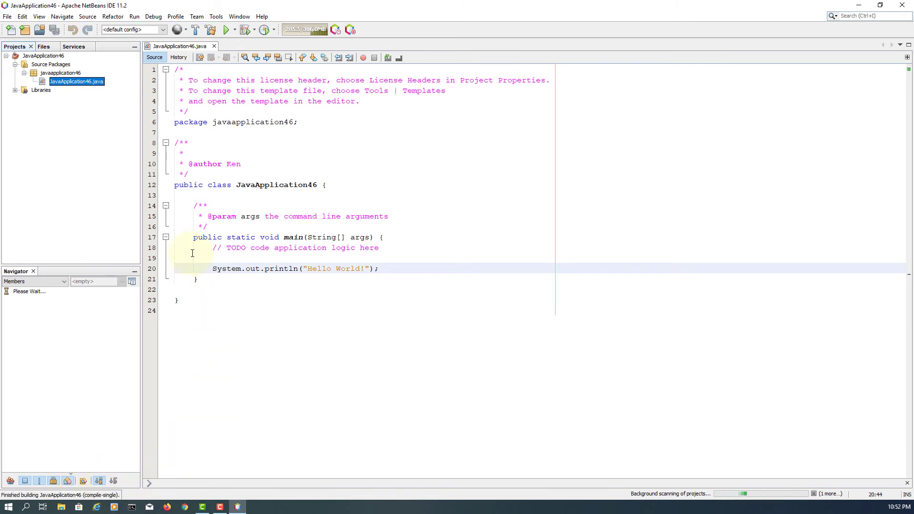
pyautogui.rightClick(84, 84)
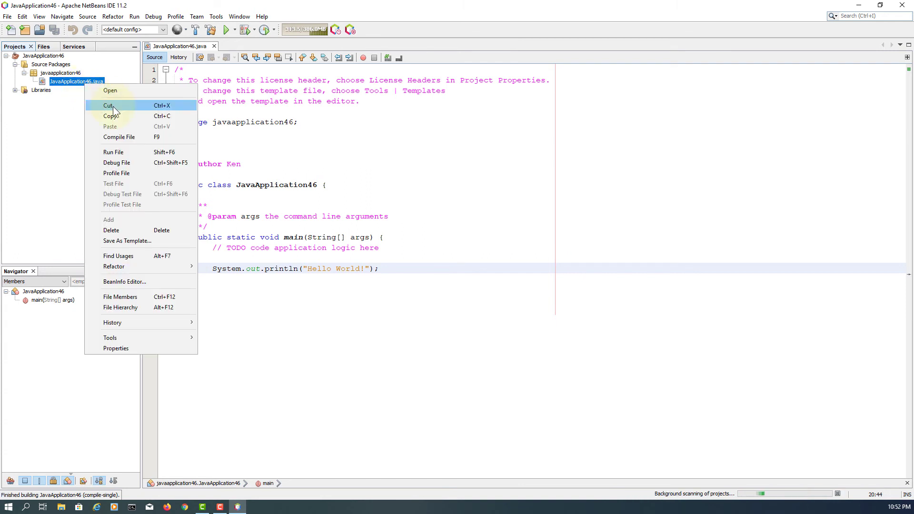
pyautogui.click(132, 152)
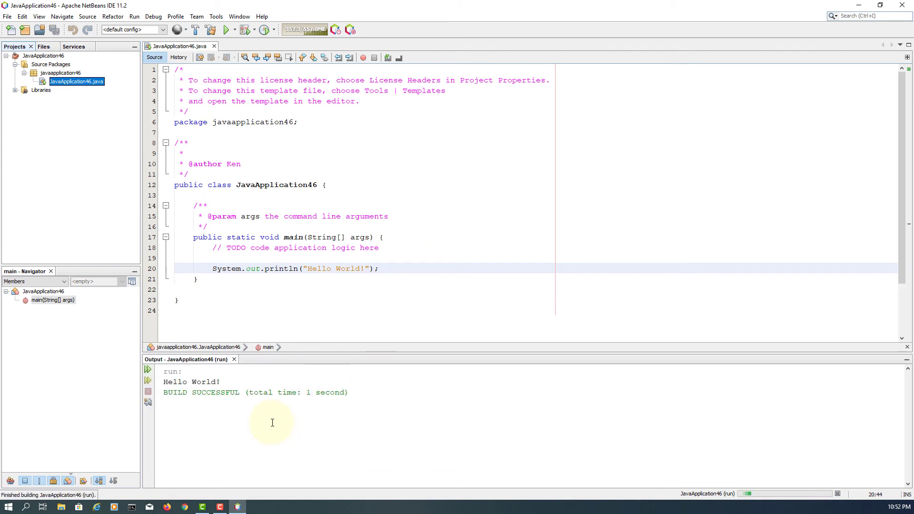
# - Highlight the Hello World! output line, and review the sources and Javadoc registered for JDK 13 in the Java Platform Manager
pyautogui.moveTo(223, 382); pyautogui.dragTo(163, 382)
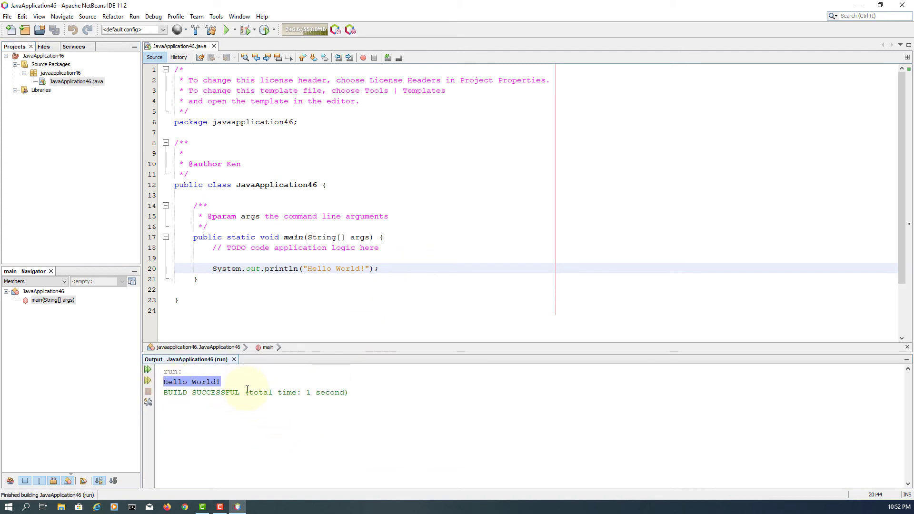
pyautogui.click(216, 18)
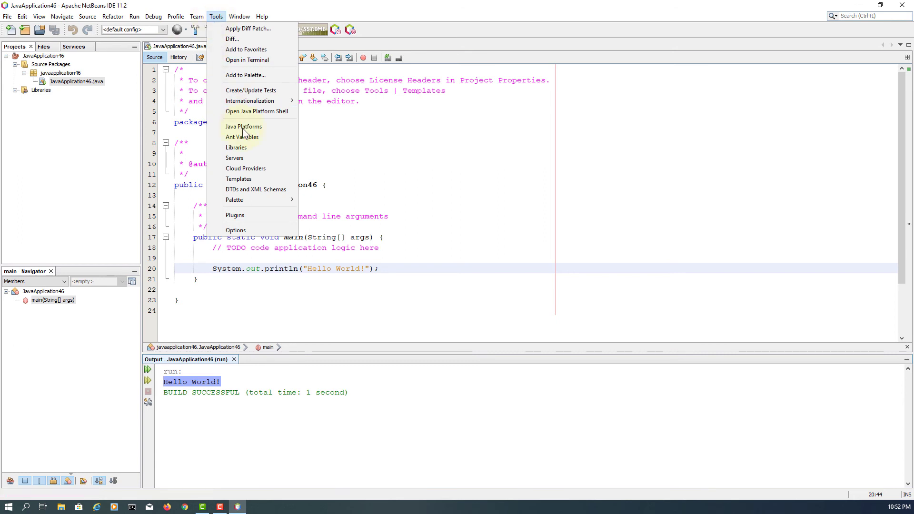
pyautogui.click(281, 127)
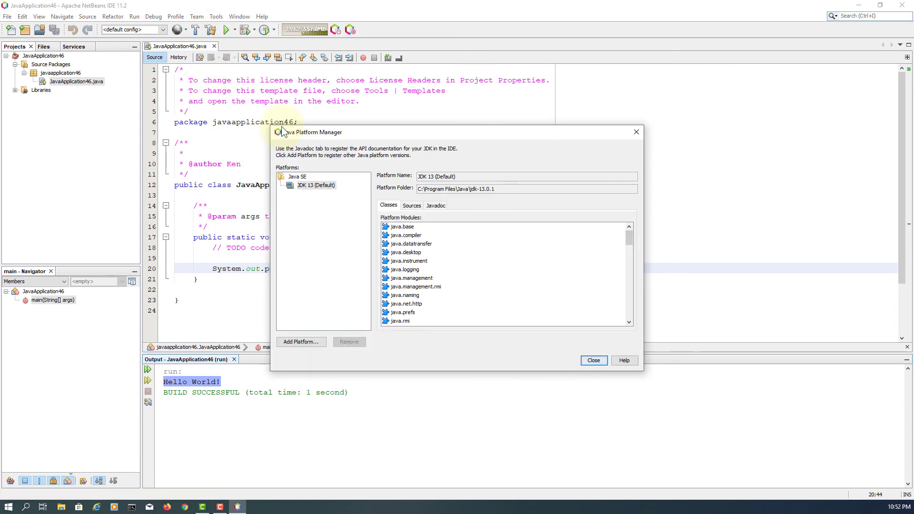
pyautogui.click(418, 206)
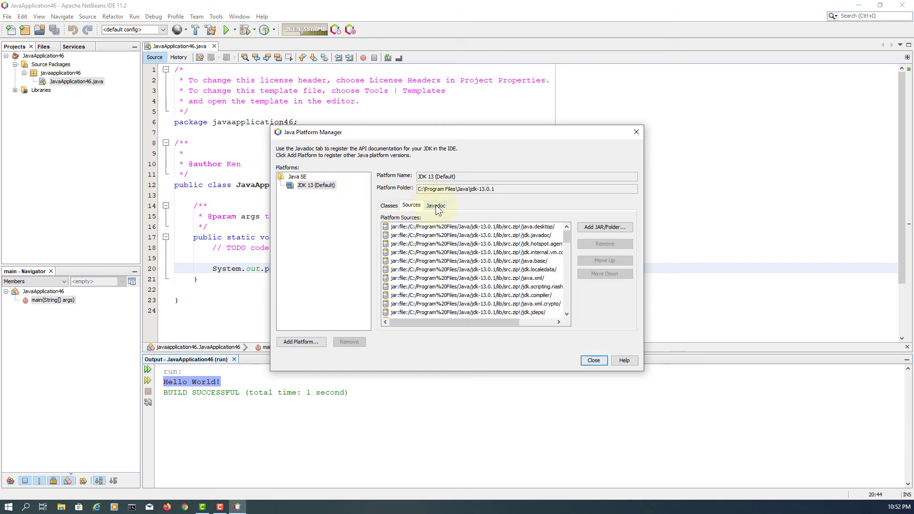
pyautogui.click(436, 207)
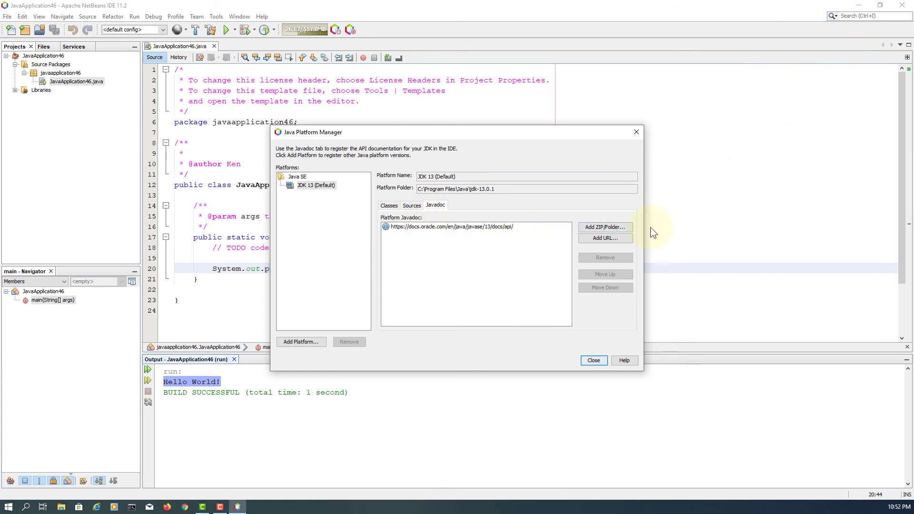
pyautogui.click(595, 361)
# - Minimize NetBeans, open C:\Program Files\Java in File Explorer, and place the window clear of the desktop icons
pyautogui.click(857, 6)
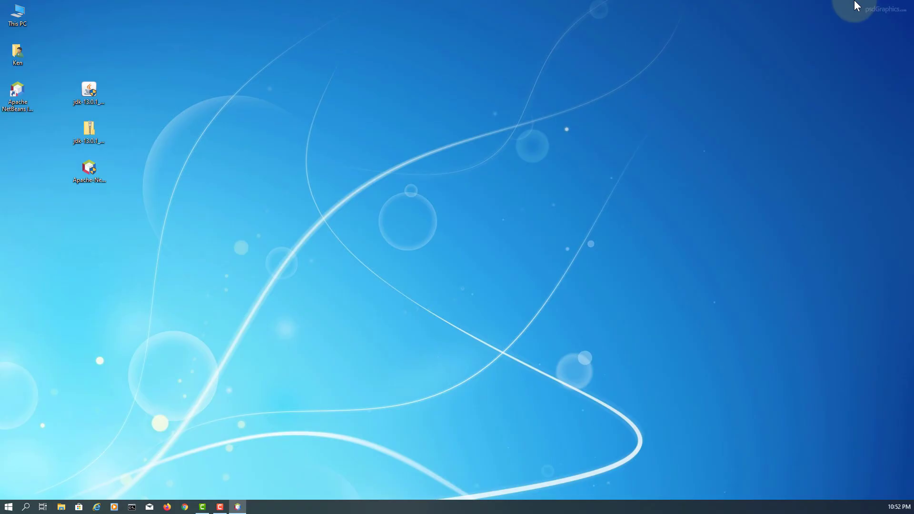
pyautogui.doubleClick(21, 53)
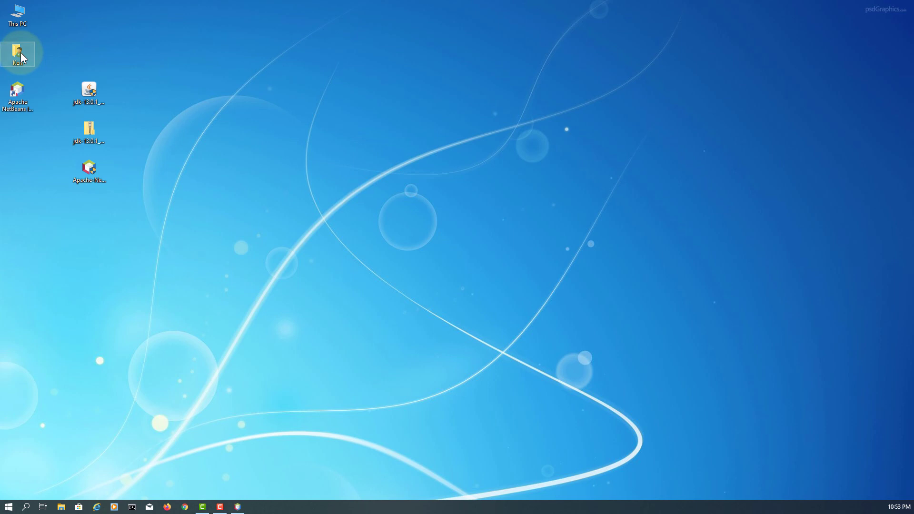
pyautogui.click(144, 239)
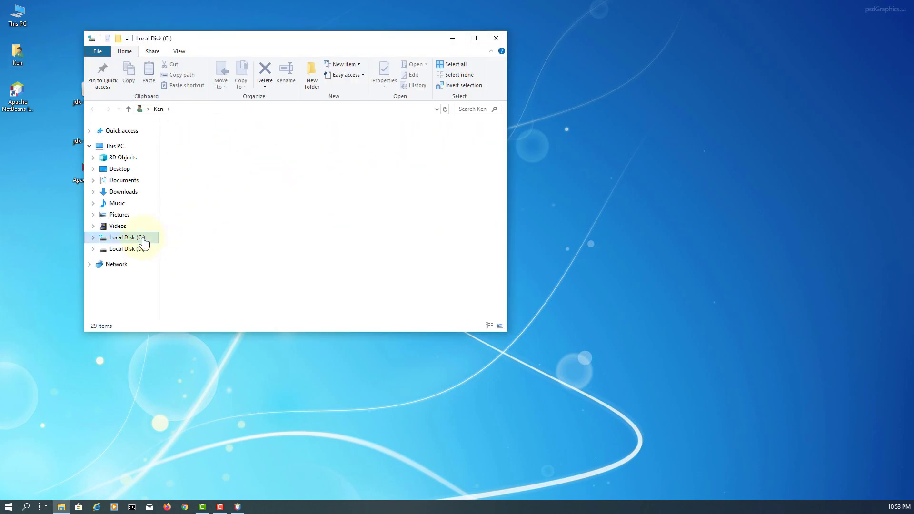
pyautogui.click(205, 221)
pyautogui.doubleClick(205, 221)
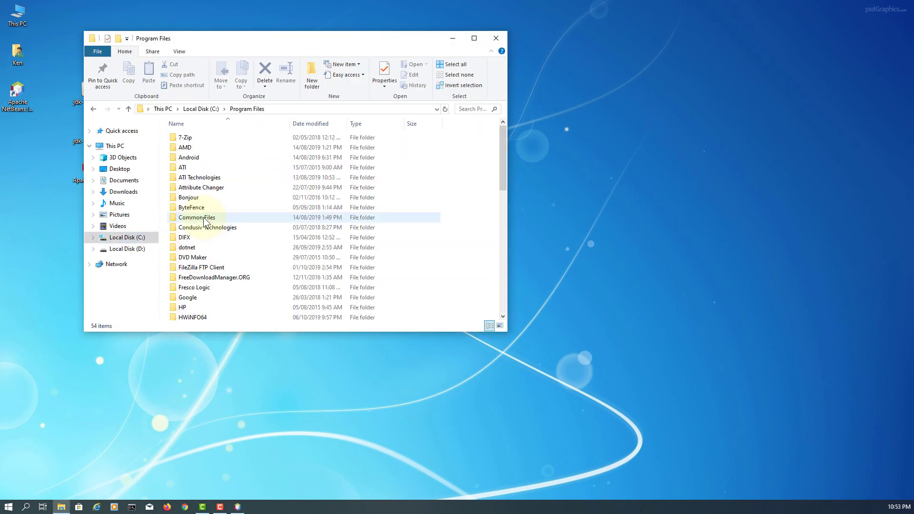
pyautogui.scroll(-2, 205, 221)
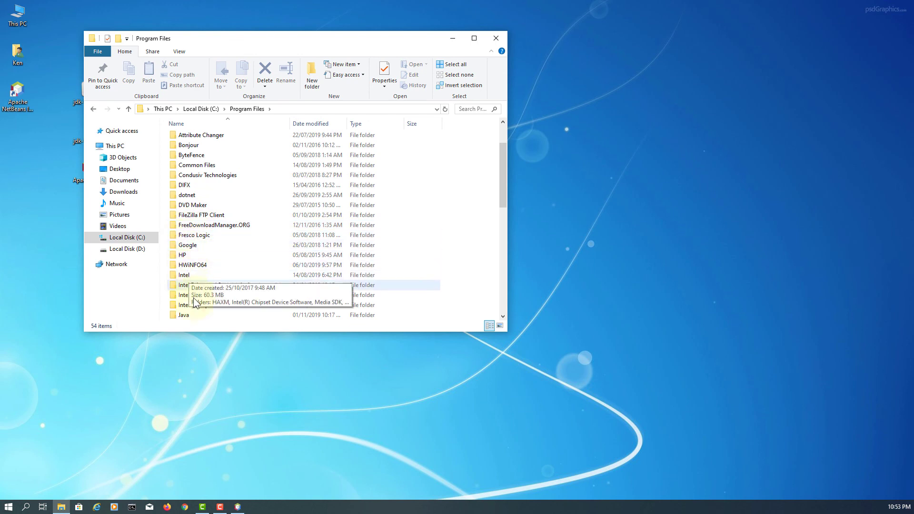
pyautogui.doubleClick(185, 316)
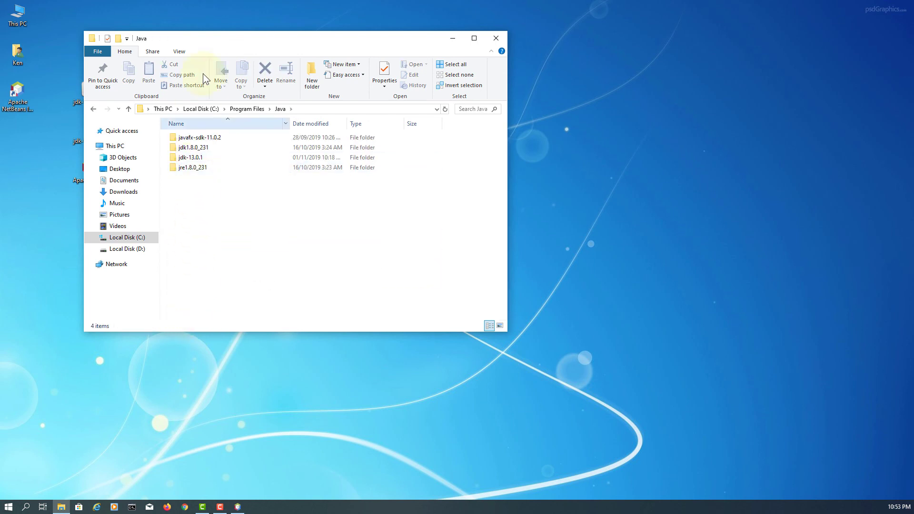
pyautogui.moveTo(207, 38); pyautogui.dragTo(335, 54)
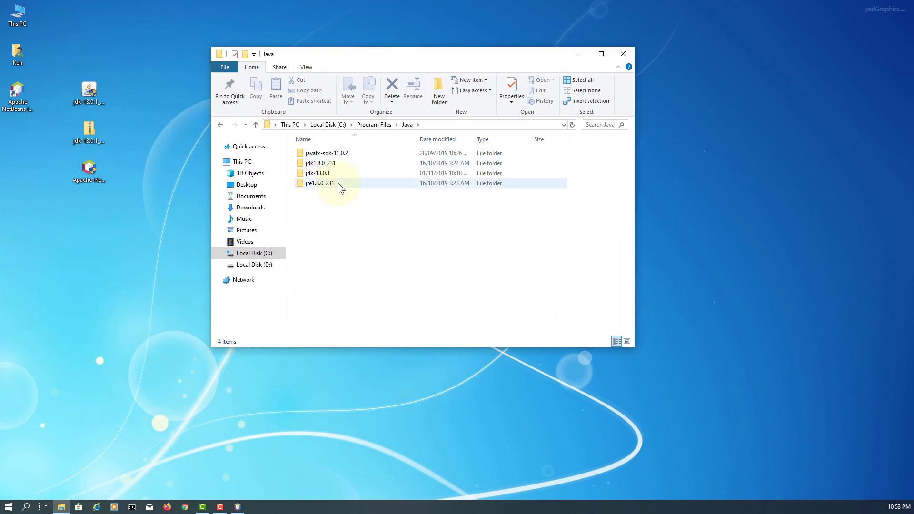
# - Move jdk-13.0.1_doc-all.zip from the desktop into the Java folder, granting administrator permission
pyautogui.click(99, 141)
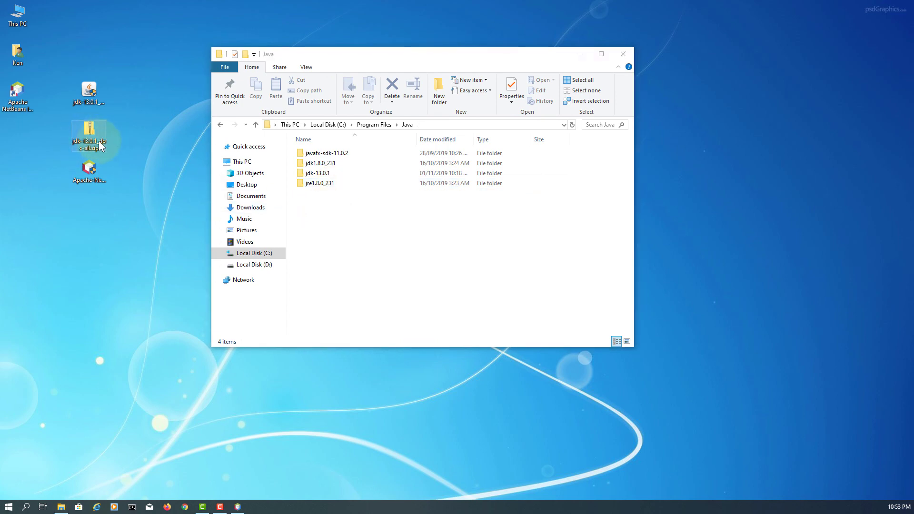
pyautogui.moveTo(89, 134); pyautogui.dragTo(330, 216)
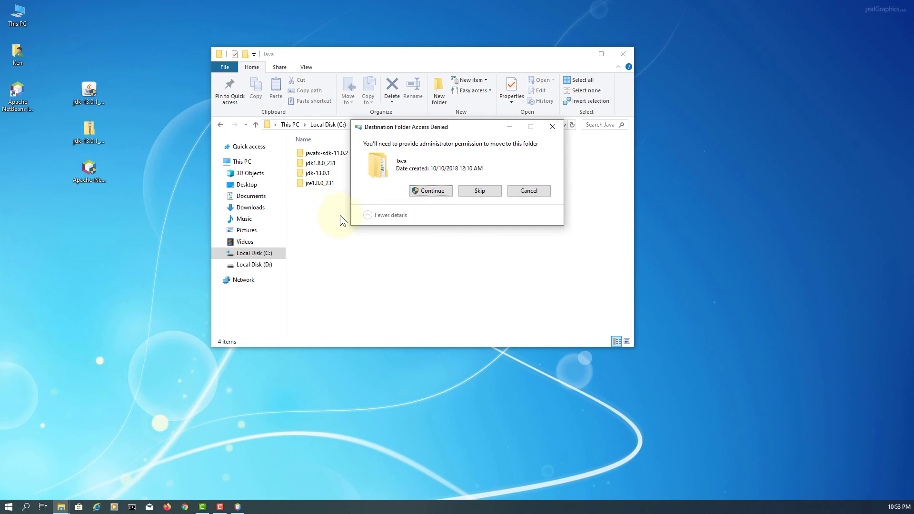
pyautogui.click(433, 190)
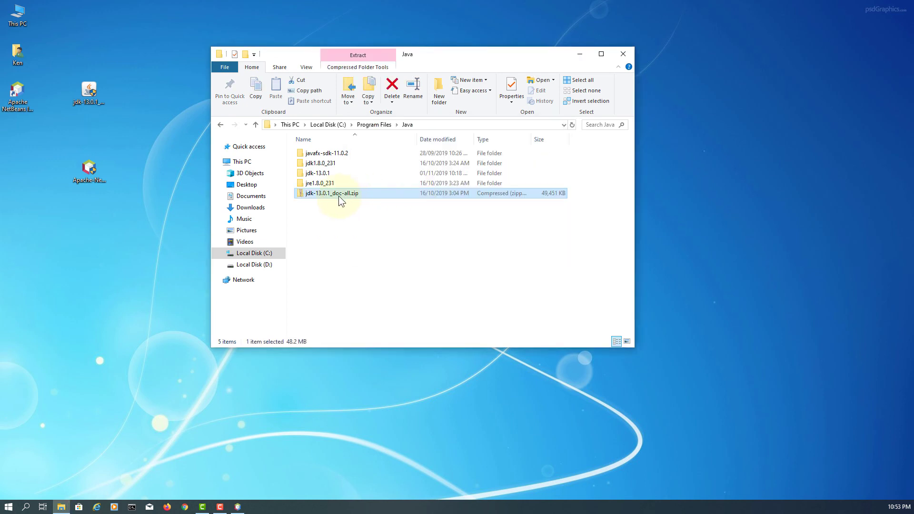
# - Switch back to NetBeans and start adding a ZIP/folder to the Javadoc of JDK 13 in the Java Platform Manager
pyautogui.click(239, 506)
pyautogui.click(225, 19)
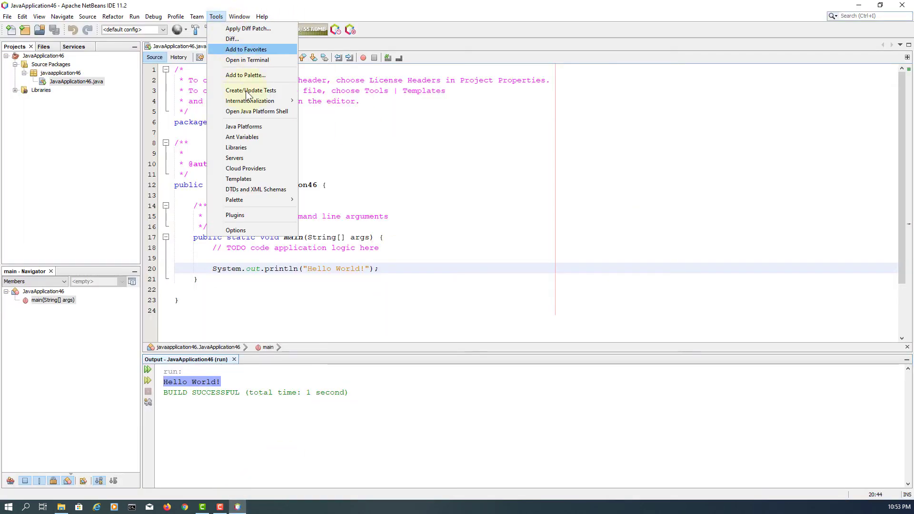
pyautogui.click(264, 126)
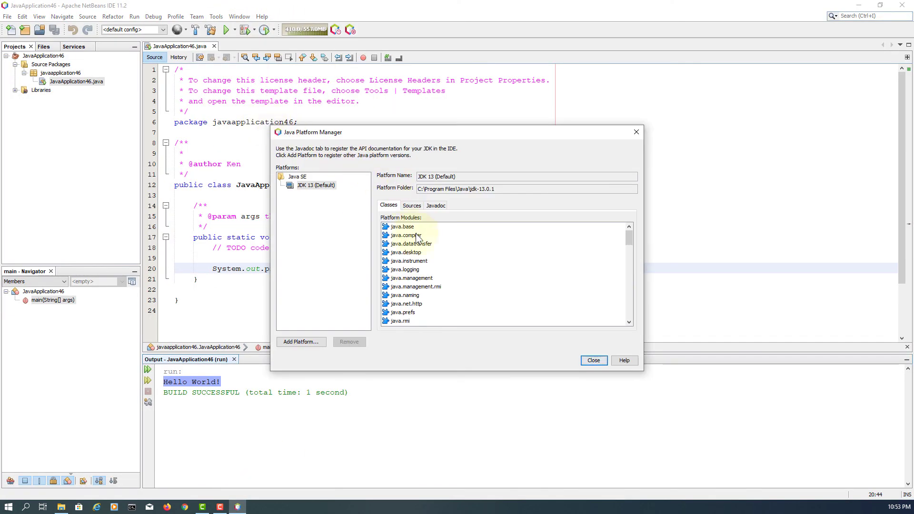
pyautogui.click(438, 205)
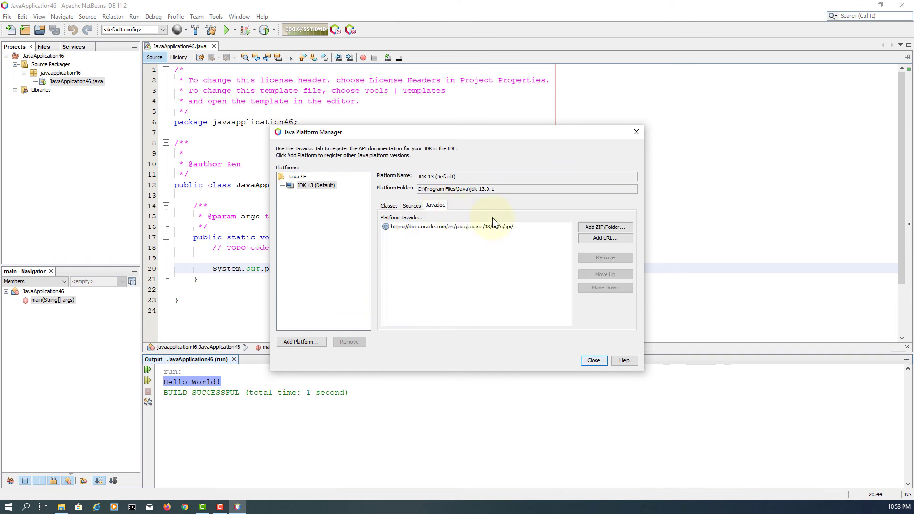
pyautogui.click(607, 227)
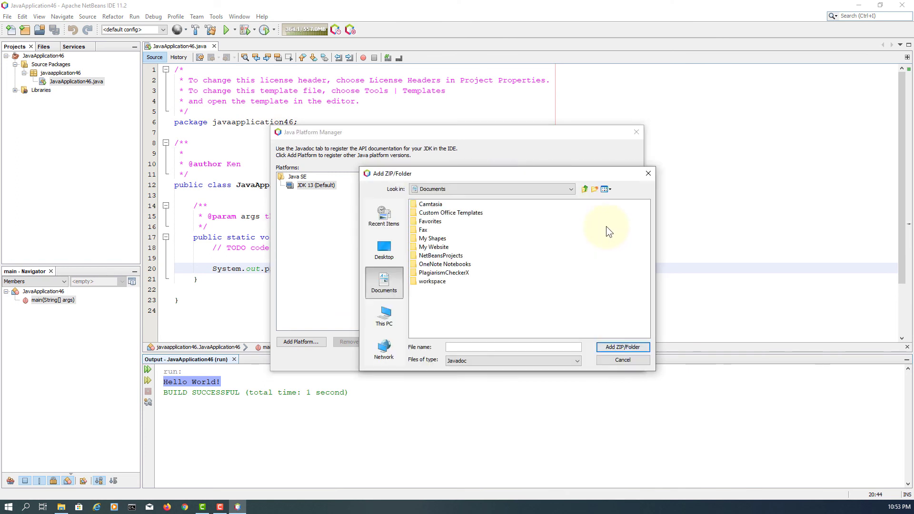
# - Add C:\Program Files\Java\jdk-13.0.1_doc-all.zip as platform Javadoc, move it above the online API address, and close the Java Platform Manager
pyautogui.click(509, 190)
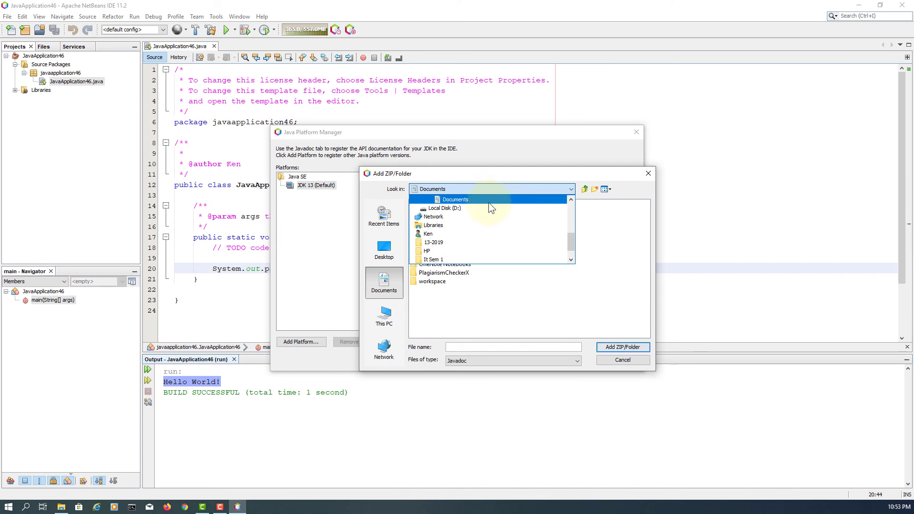
pyautogui.scroll(2, 485, 209)
pyautogui.click(470, 226)
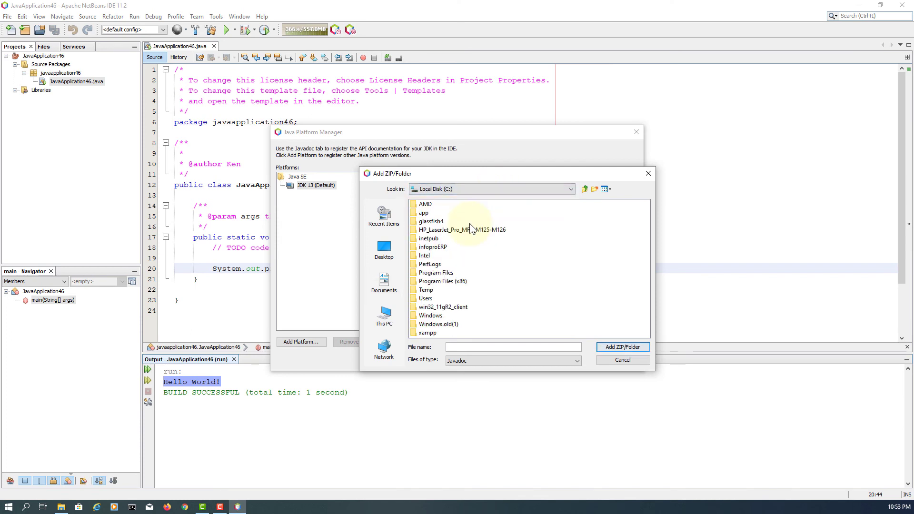
pyautogui.click(445, 274)
pyautogui.doubleClick(445, 274)
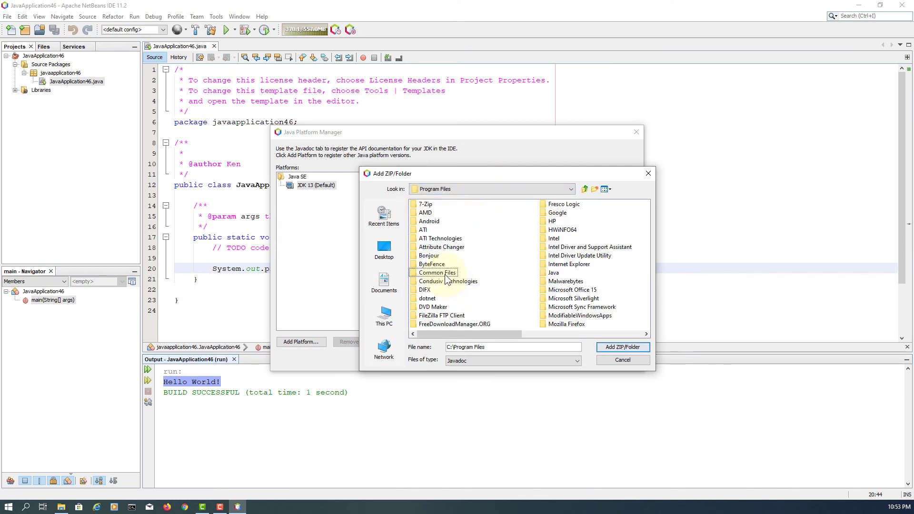
pyautogui.click(554, 276)
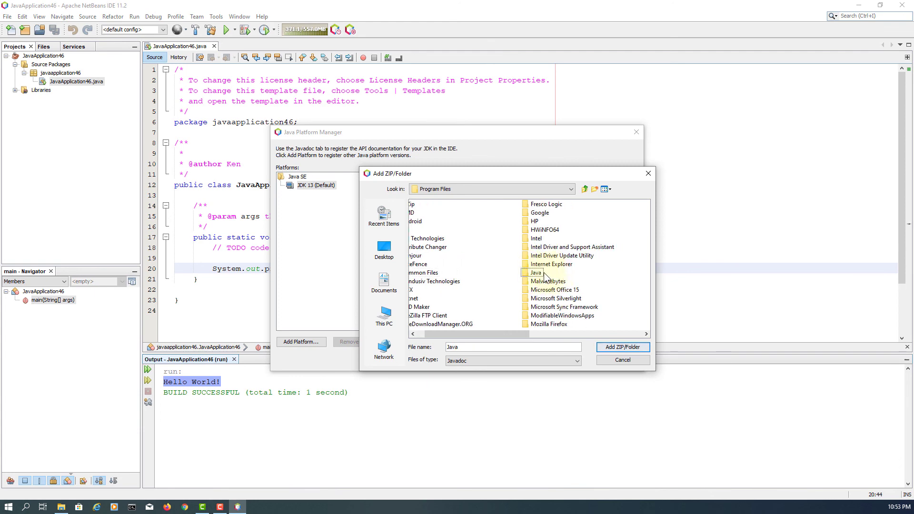
pyautogui.doubleClick(541, 274)
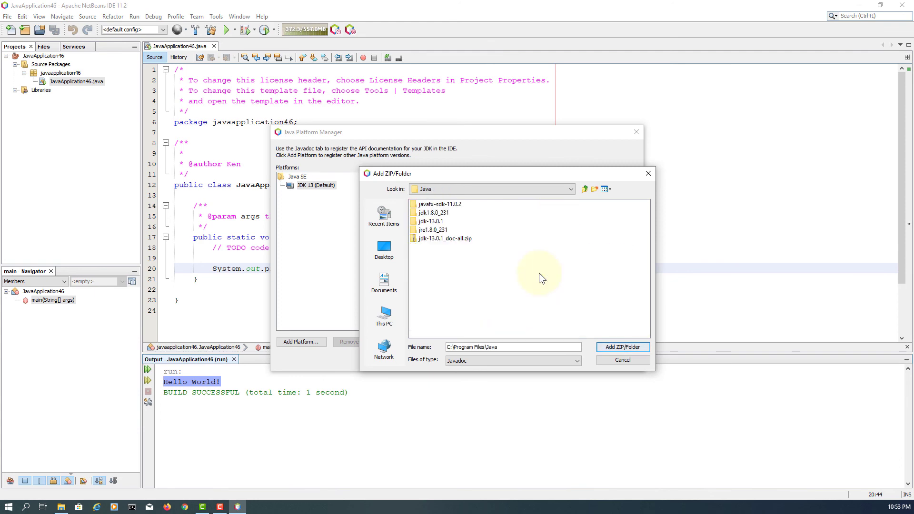
pyautogui.click(451, 240)
pyautogui.click(614, 346)
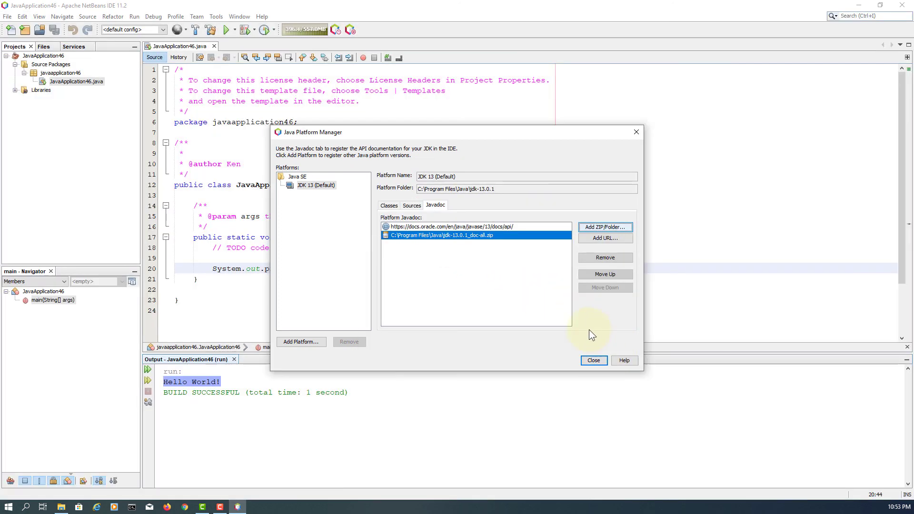
pyautogui.click(602, 274)
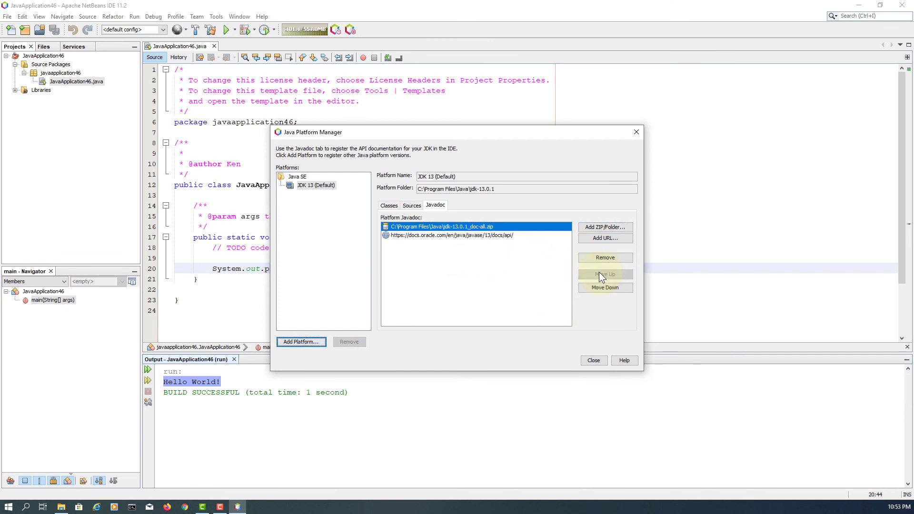
pyautogui.click(594, 361)
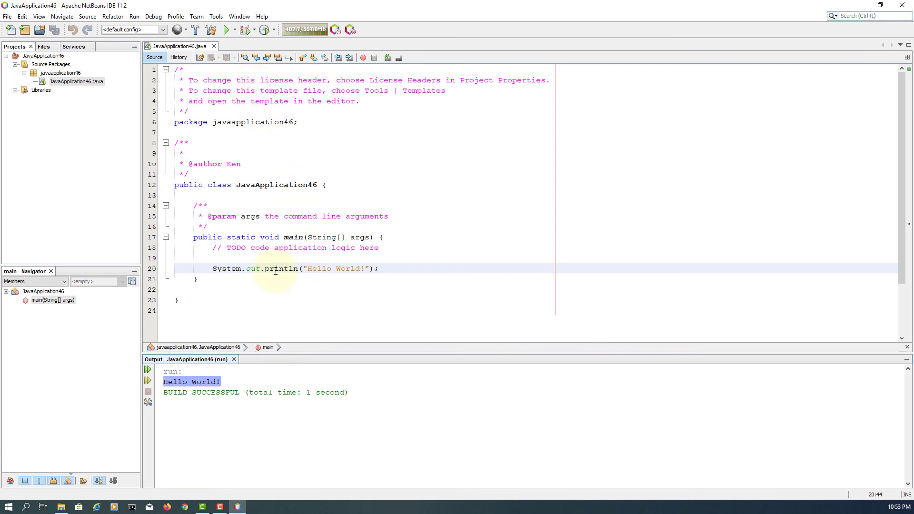
# - Show the Javadoc of the System class through code completion on System in the println statement, without inserting anything
pyautogui.click(227, 268)
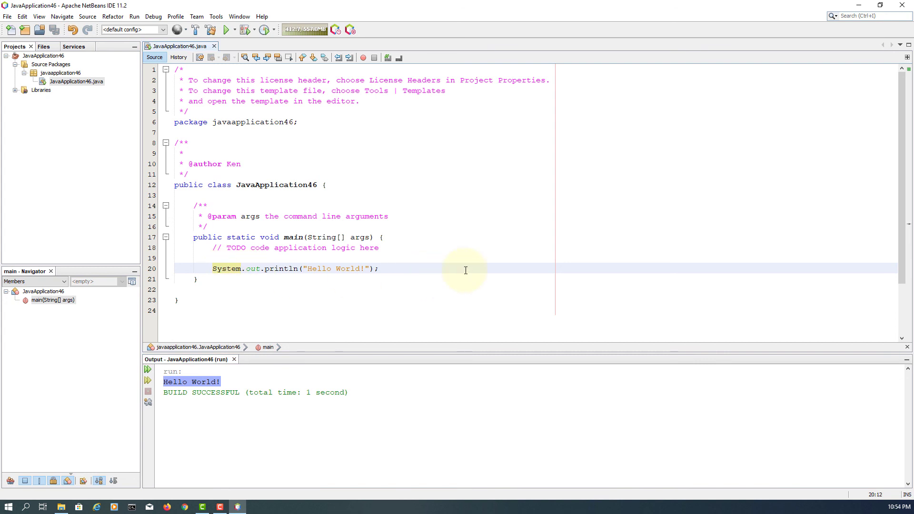
pyautogui.hotkey('ctrl', 'space')
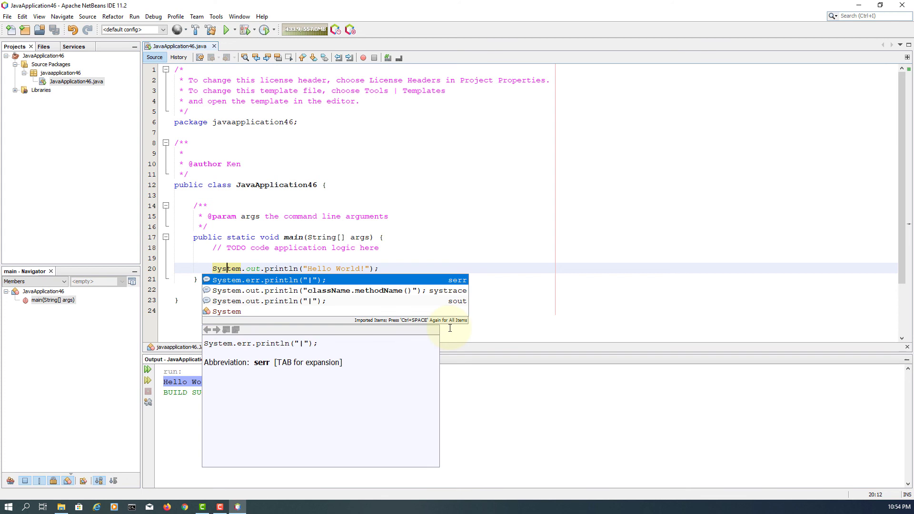
pyautogui.press('Down')
pyautogui.press('Down')
pyautogui.press('Down')
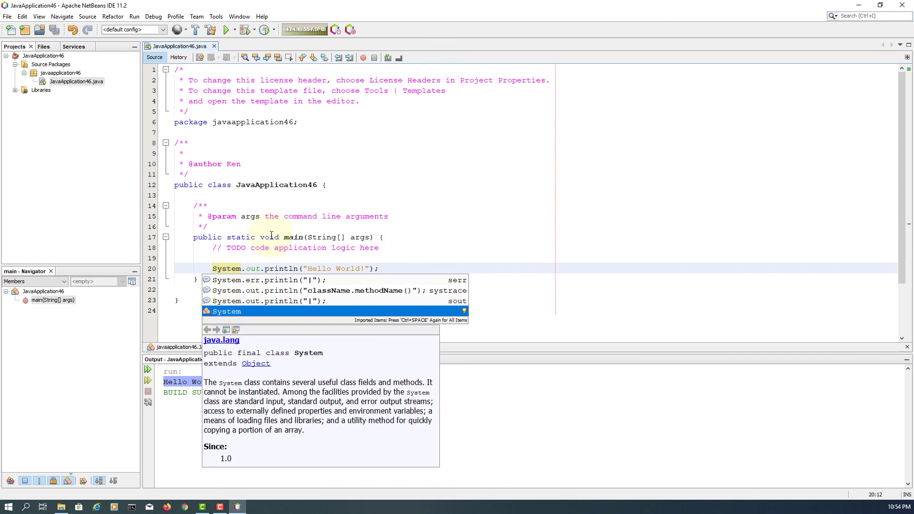
pyautogui.click(288, 229)
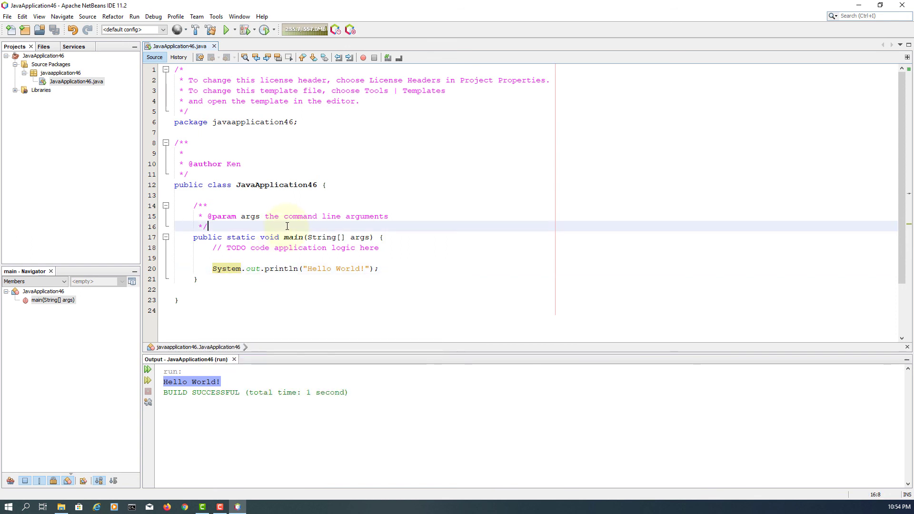
# - Check the NetBeans and Java versions in the About information, and close it
pyautogui.click(263, 16)
pyautogui.click(296, 113)
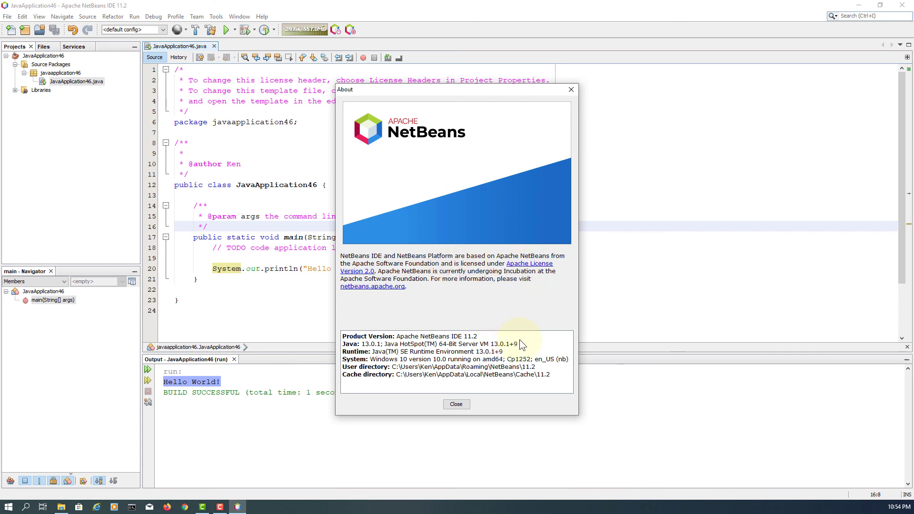
pyautogui.click(456, 405)
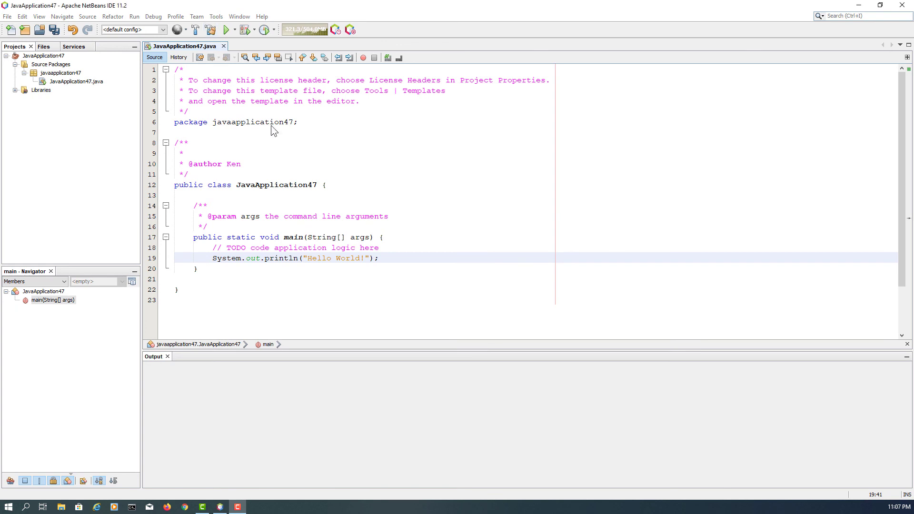
# - Check the font and size of the Default syntax category in the Fonts & Colors options, and confirm the Font Chooser
pyautogui.click(216, 16)
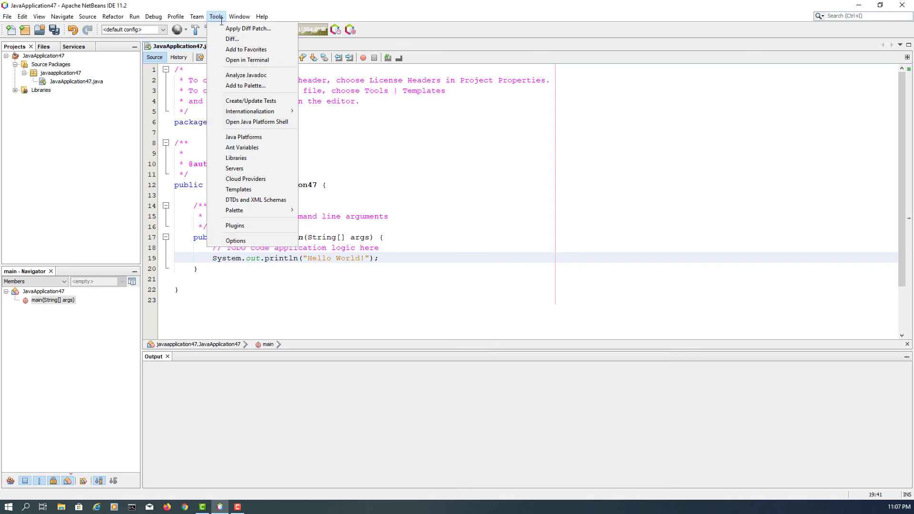
pyautogui.click(260, 239)
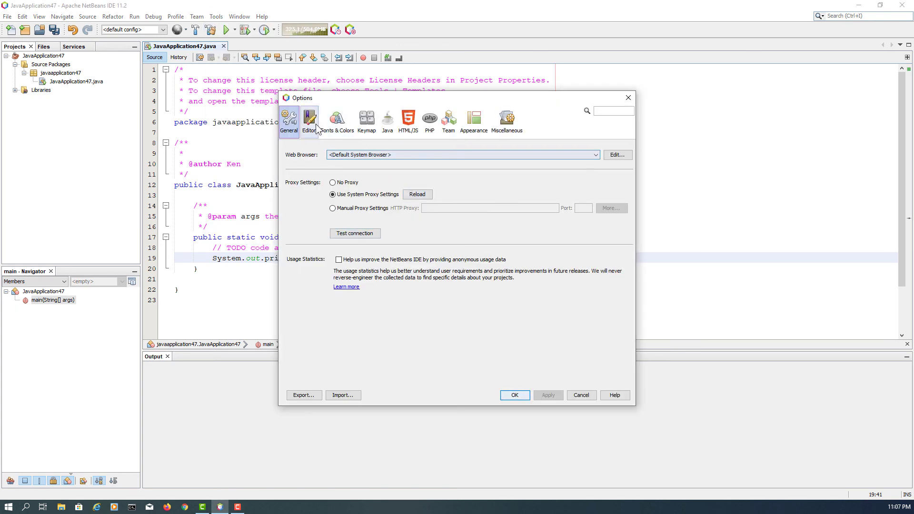
pyautogui.click(334, 127)
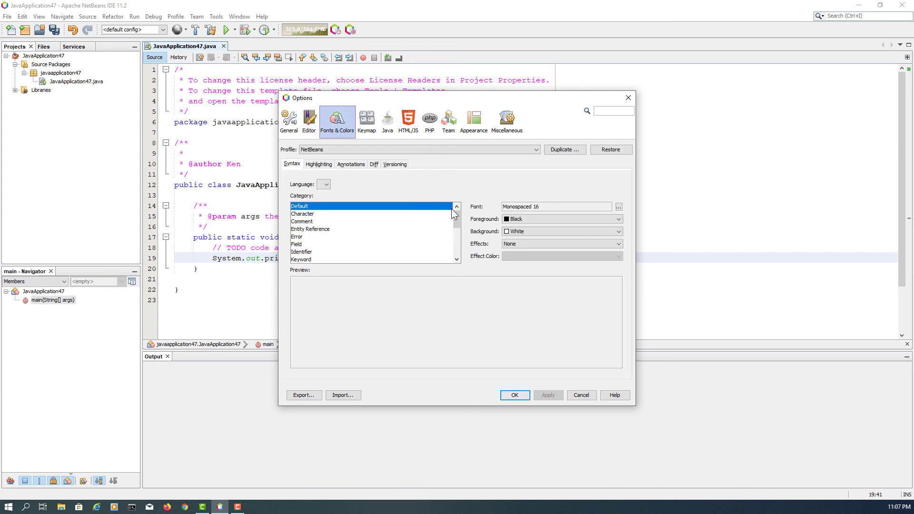
pyautogui.click(620, 205)
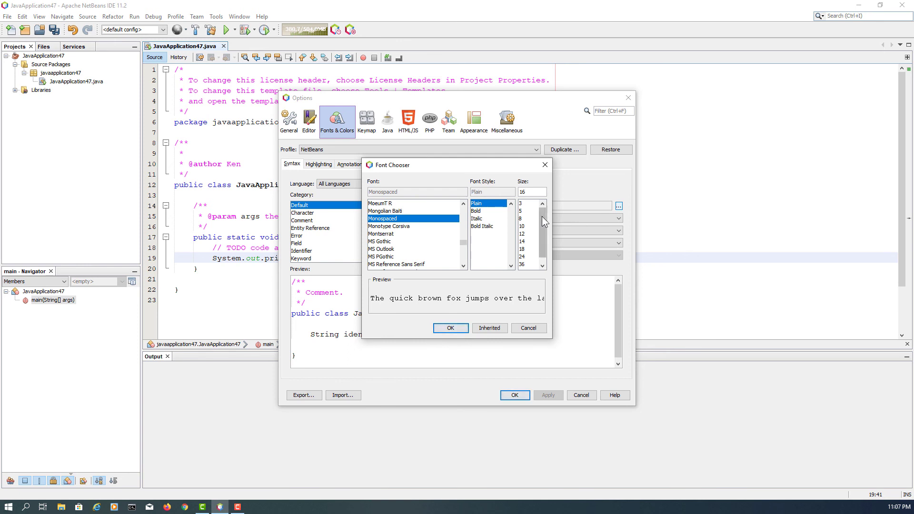
pyautogui.moveTo(532, 192); pyautogui.dragTo(496, 193)
pyautogui.click(450, 328)
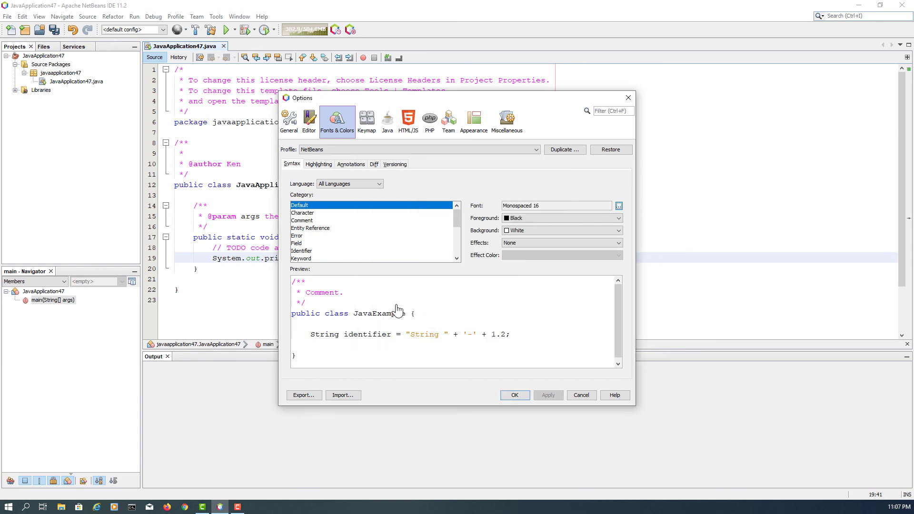
# - Look through the foreground colors offered for the Comment syntax category and pick Magenta
pyautogui.click(309, 221)
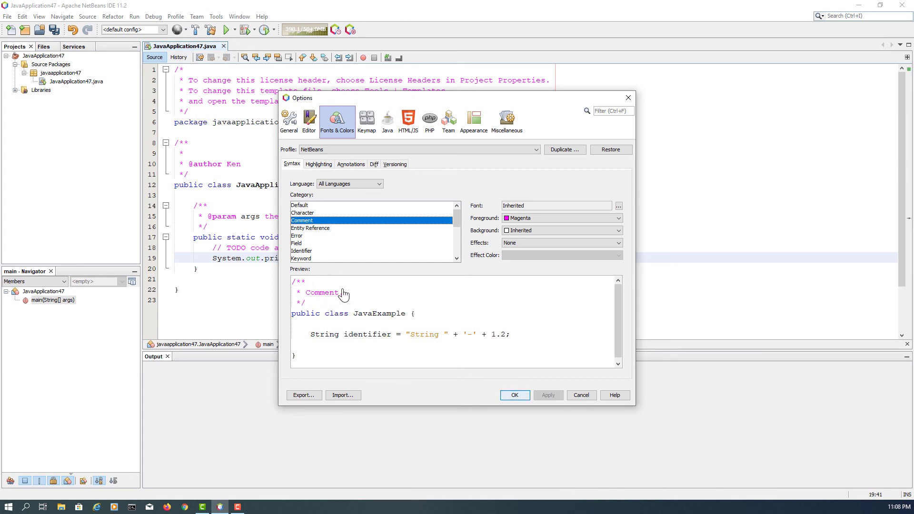
pyautogui.click(620, 217)
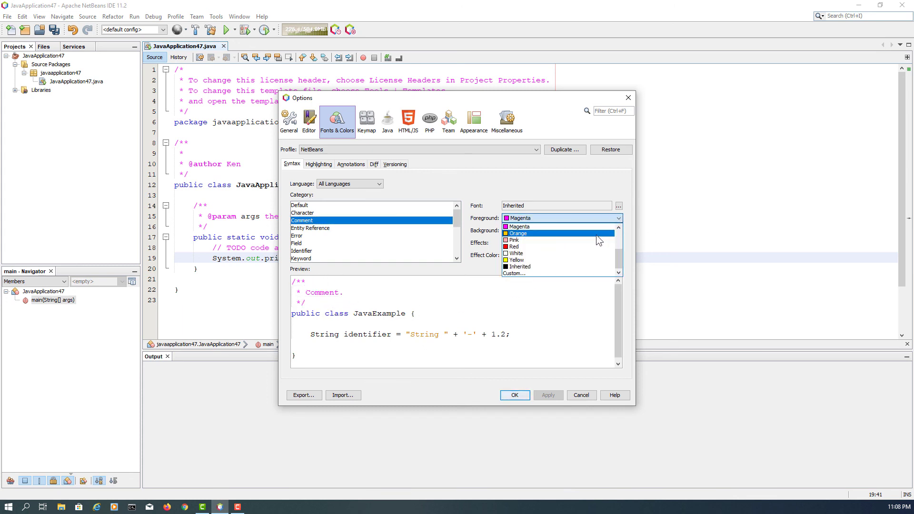
pyautogui.click(578, 227)
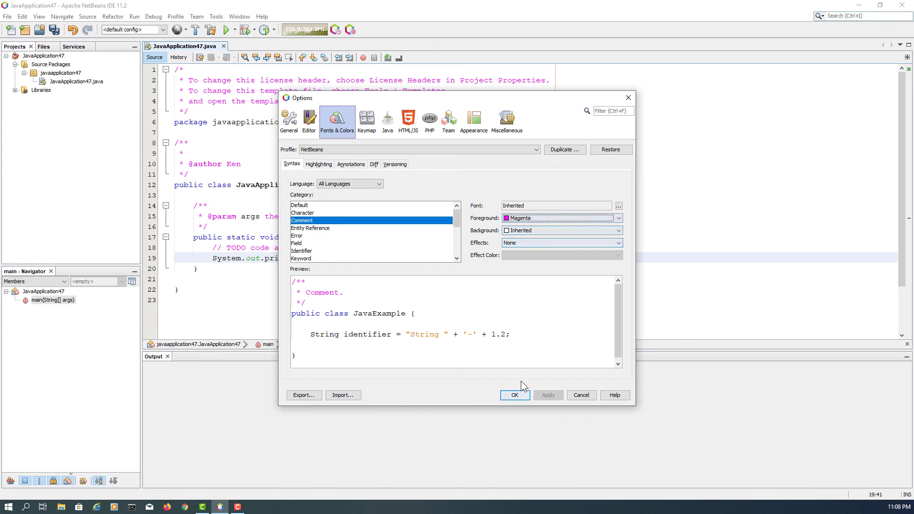
# - Check the font size and sample text in the Output settings of the Miscellaneous options, and confirm the Options dialog
pyautogui.click(506, 125)
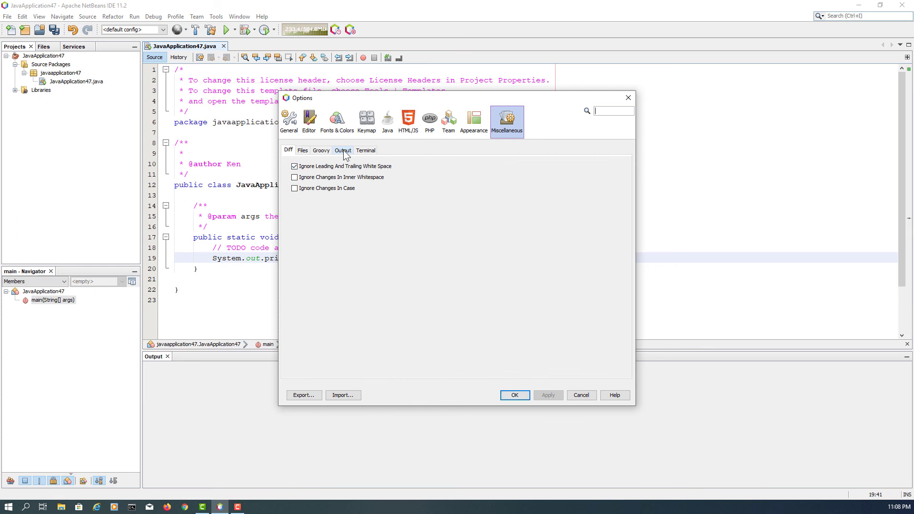
pyautogui.click(343, 151)
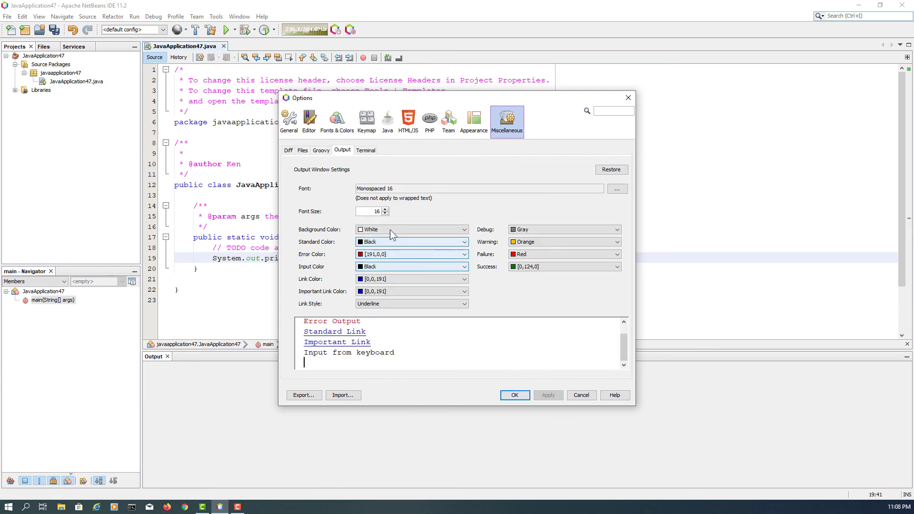
pyautogui.moveTo(371, 212); pyautogui.dragTo(394, 211)
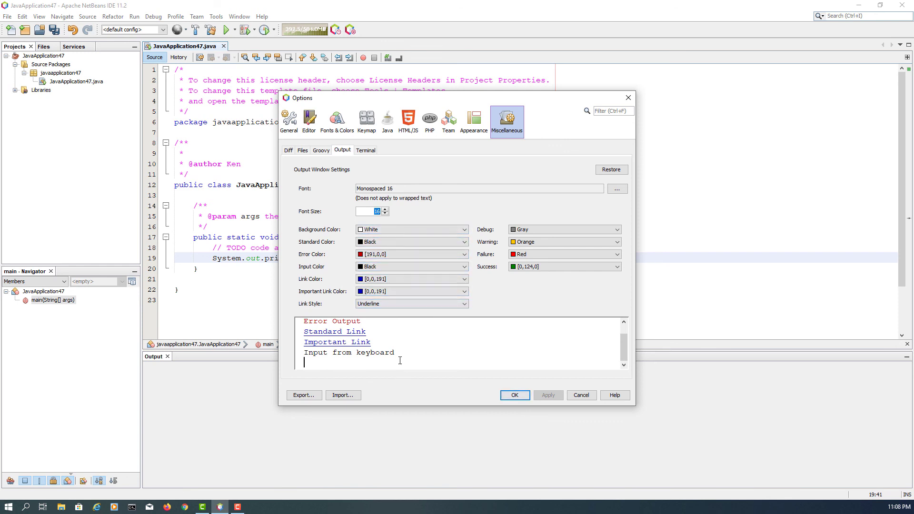
pyautogui.moveTo(401, 362); pyautogui.dragTo(286, 315)
pyautogui.click(516, 395)
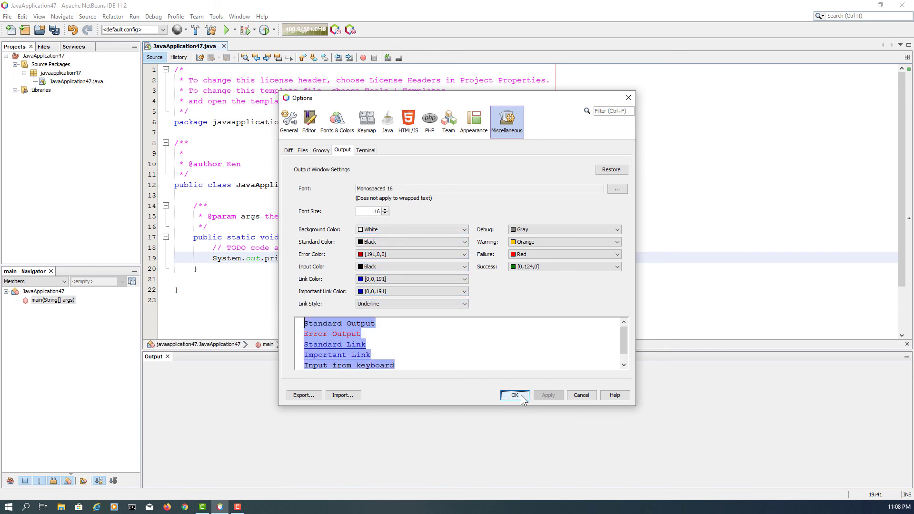